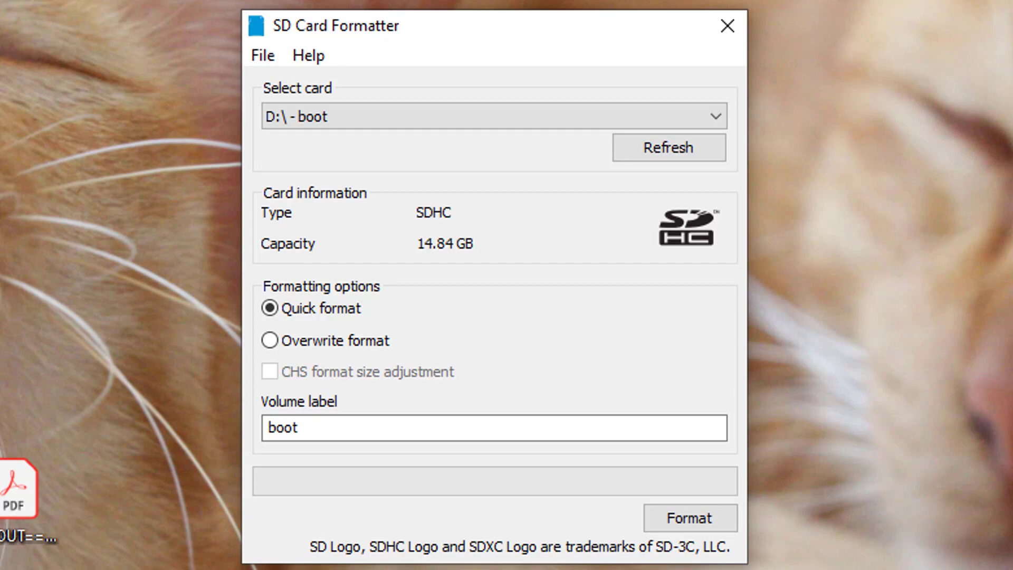
- Quick-format the 14.84 GB card in drive D: as 'boot', accepting the erase warning
left_click(693, 518)
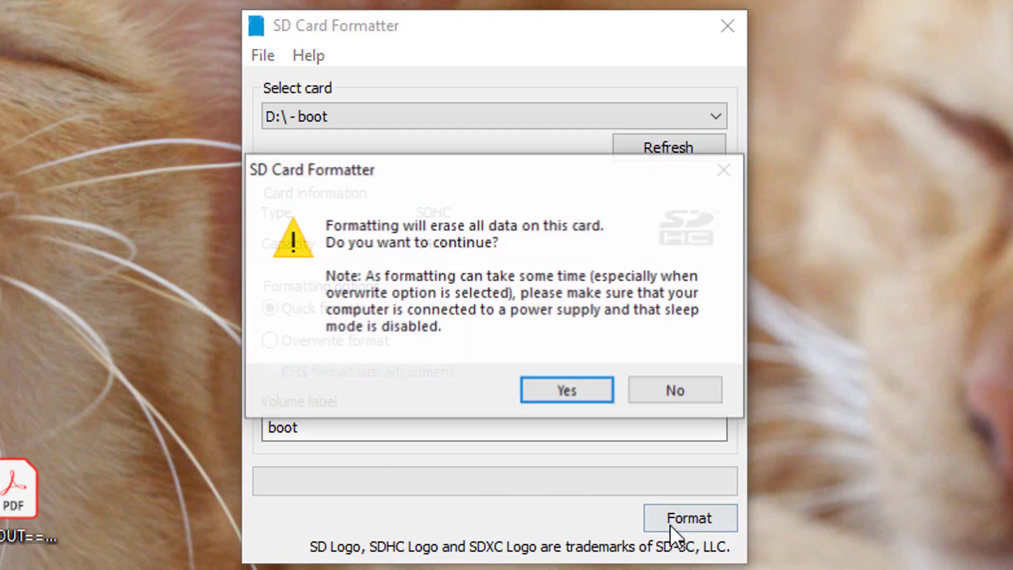
left_click(578, 394)
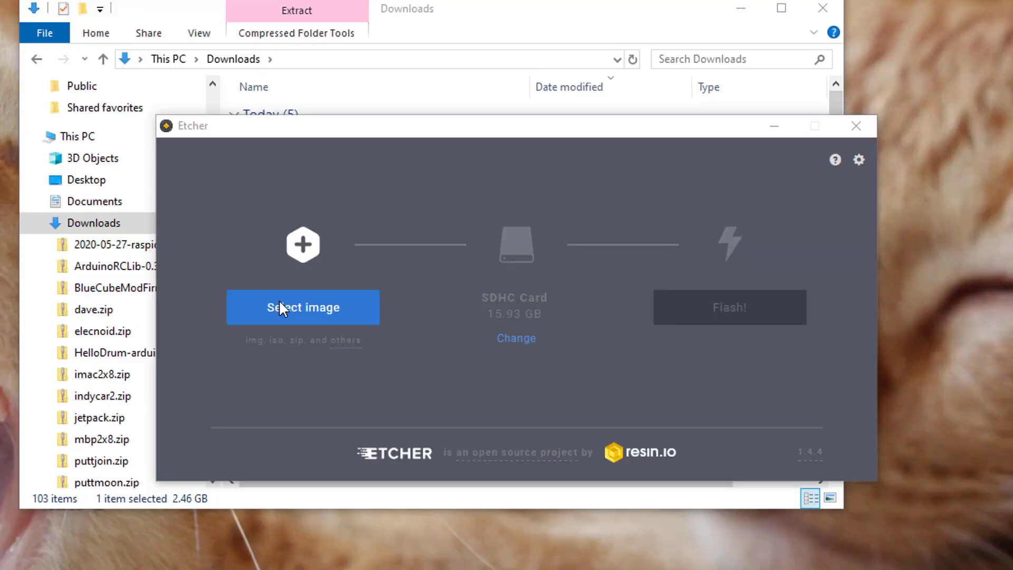
- Flash 2020-05-27-raspios-buster-full-armhf.img from Downloads onto the SD card
left_click(280, 308)
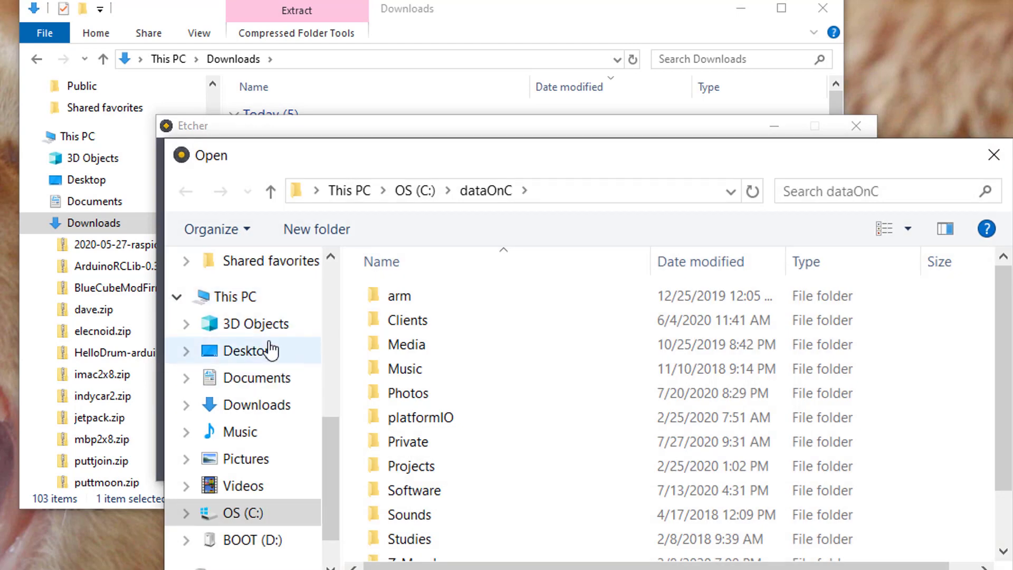
left_click(259, 405)
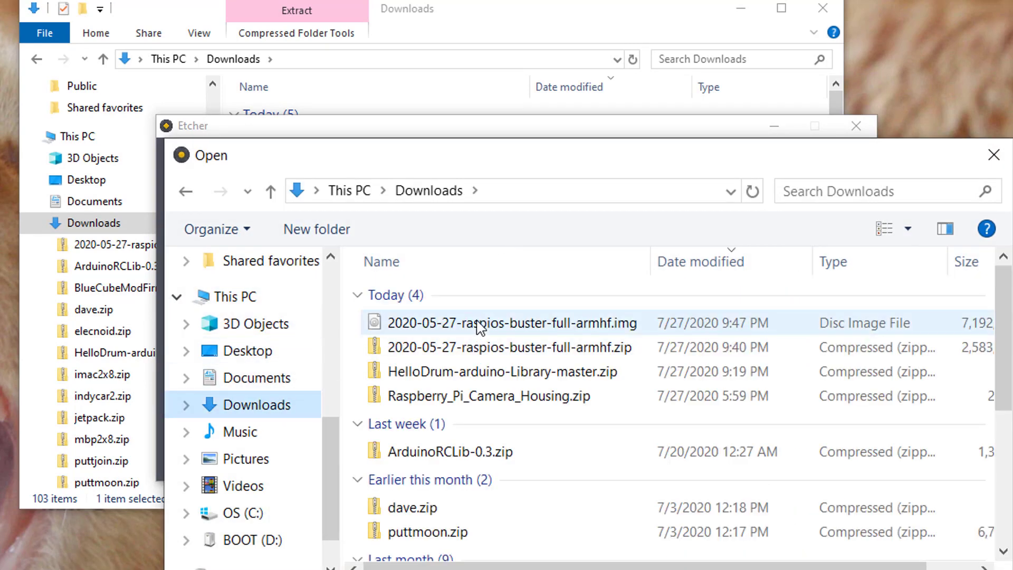
double_click(480, 327)
left_click(724, 308)
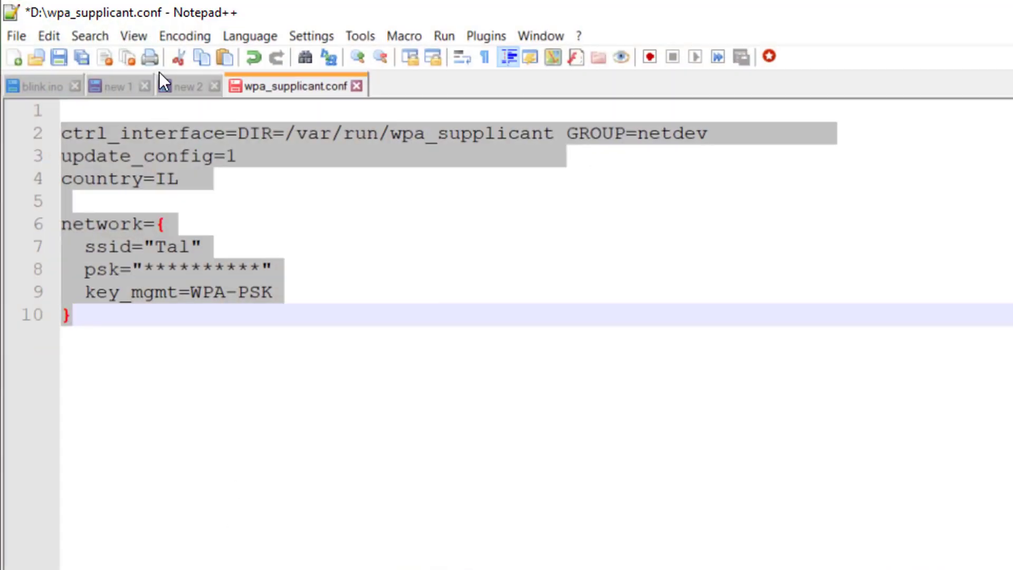
- Create a new text document on the boot (D:) drive
left_click(179, 328)
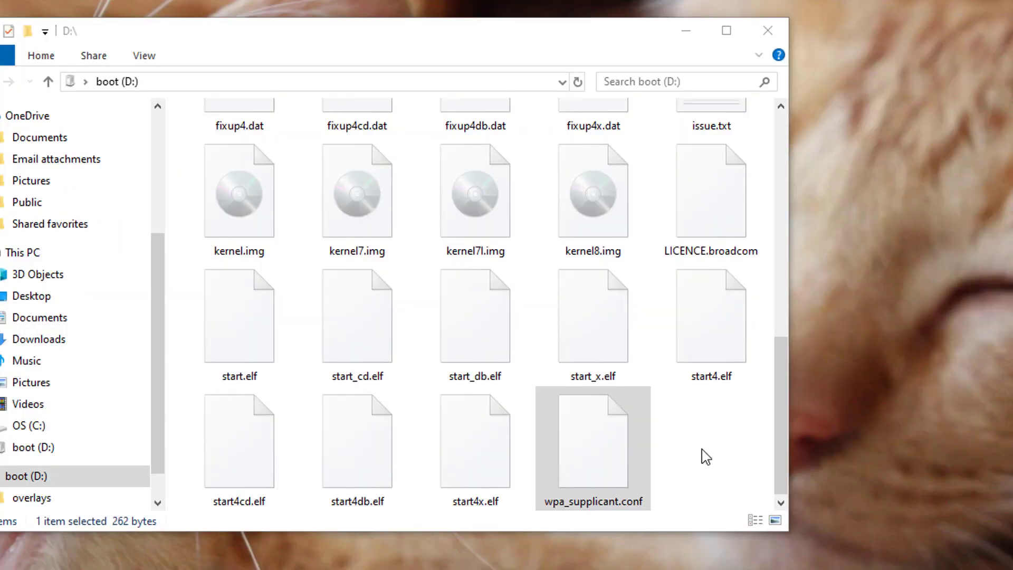
right_click(706, 457)
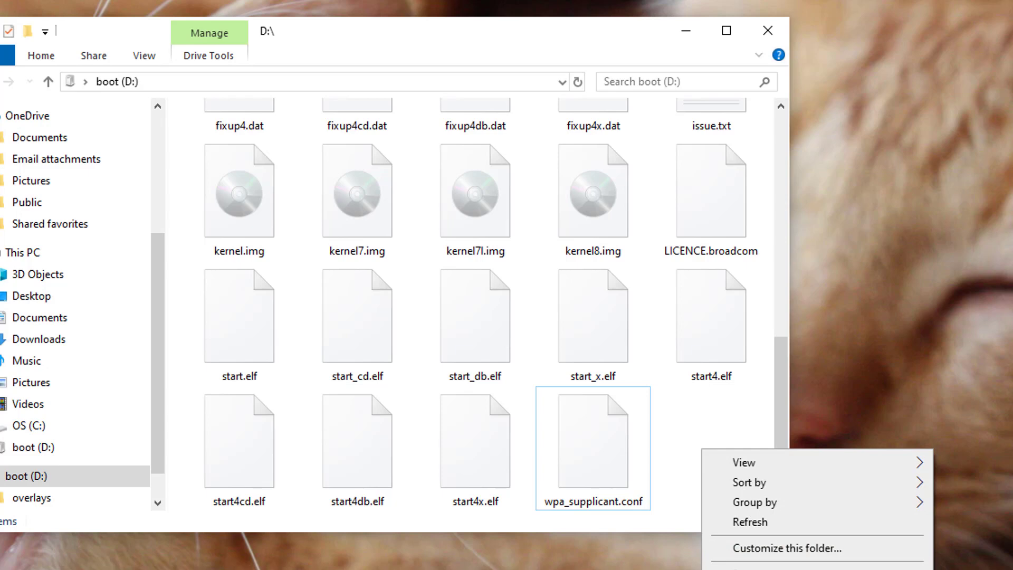
key("w")
key("t")
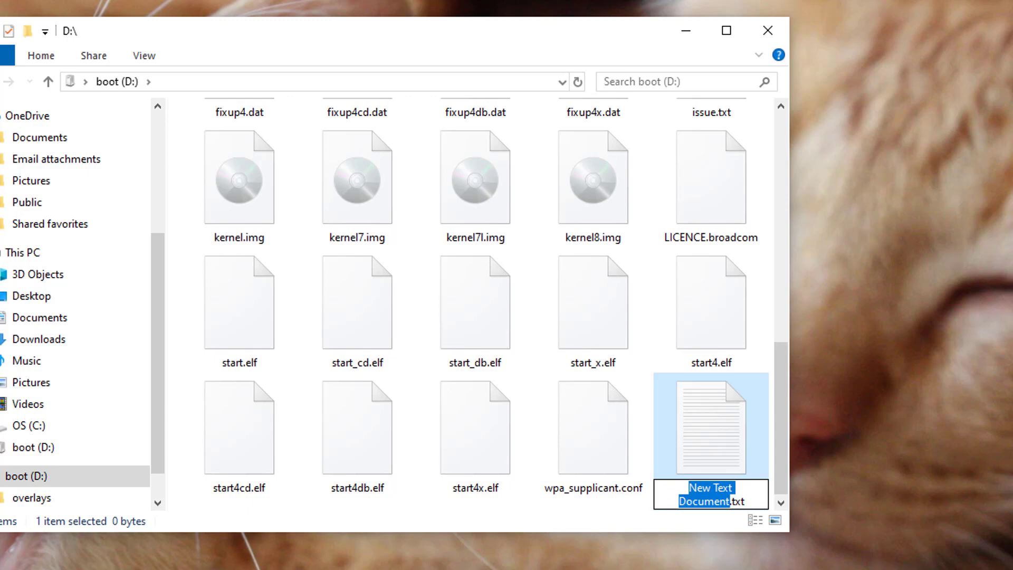
- Rename the new file to SSH with no .txt extension, accepting the extension warning
key("ctrl+a")
type("SSH")
key("Return")
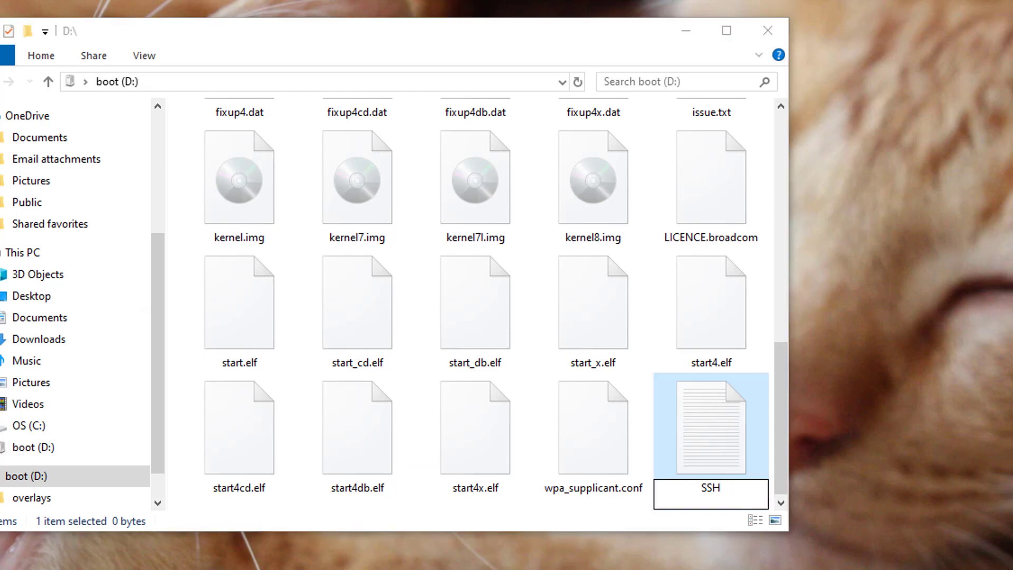
key("Return")
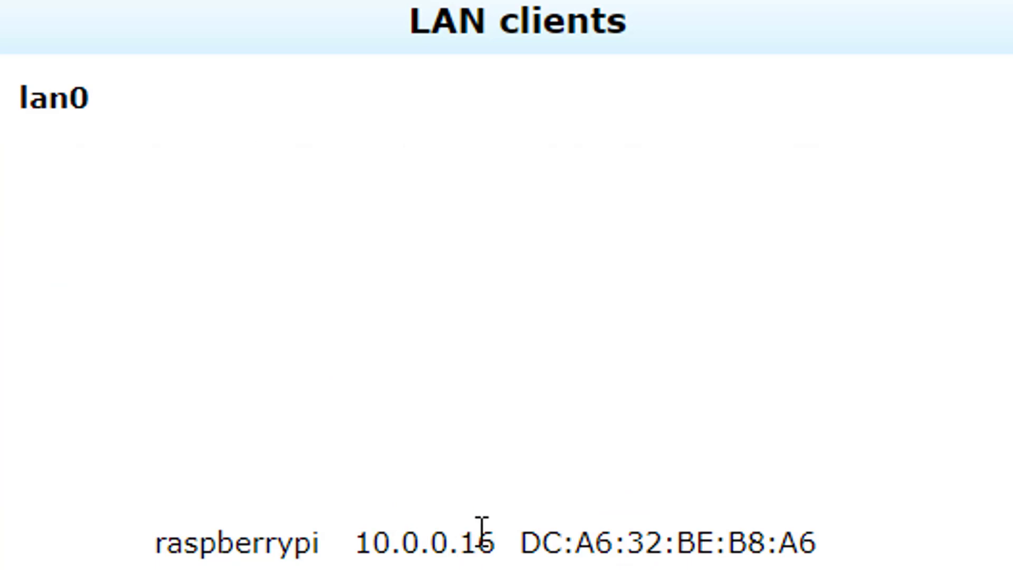
- Copy raspberrypi's address 10.0.0.16 from the LAN clients list into PuTTY's Host Name field
left_click_drag(496, 536, 90, 554)
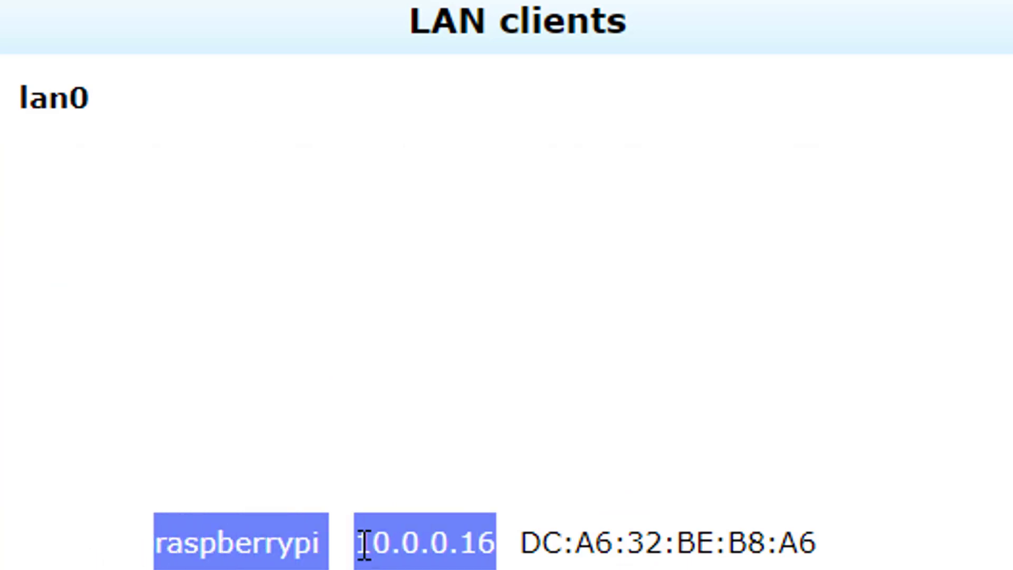
left_click(389, 534)
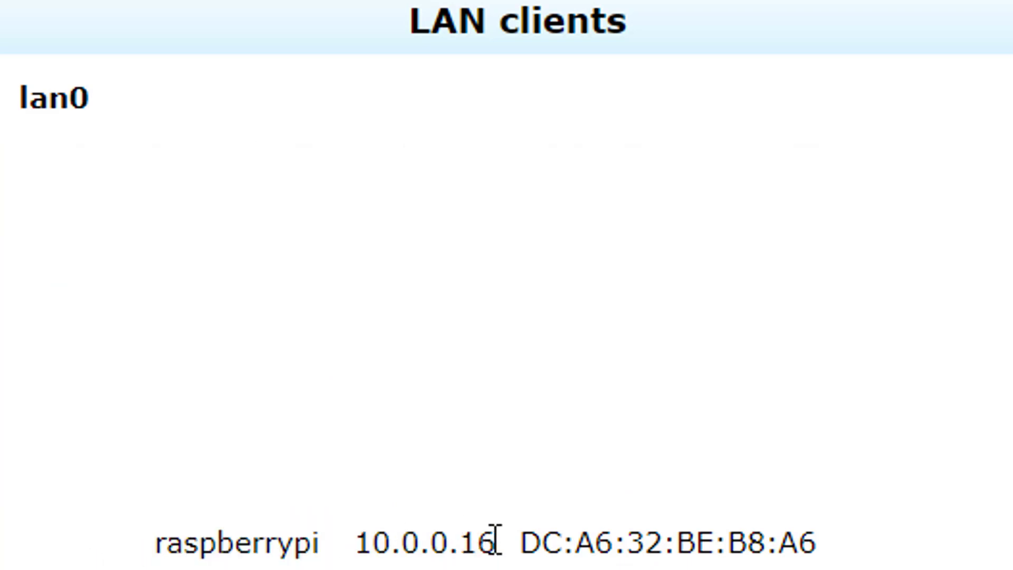
left_click_drag(496, 541, 352, 565)
key("ctrl+c")
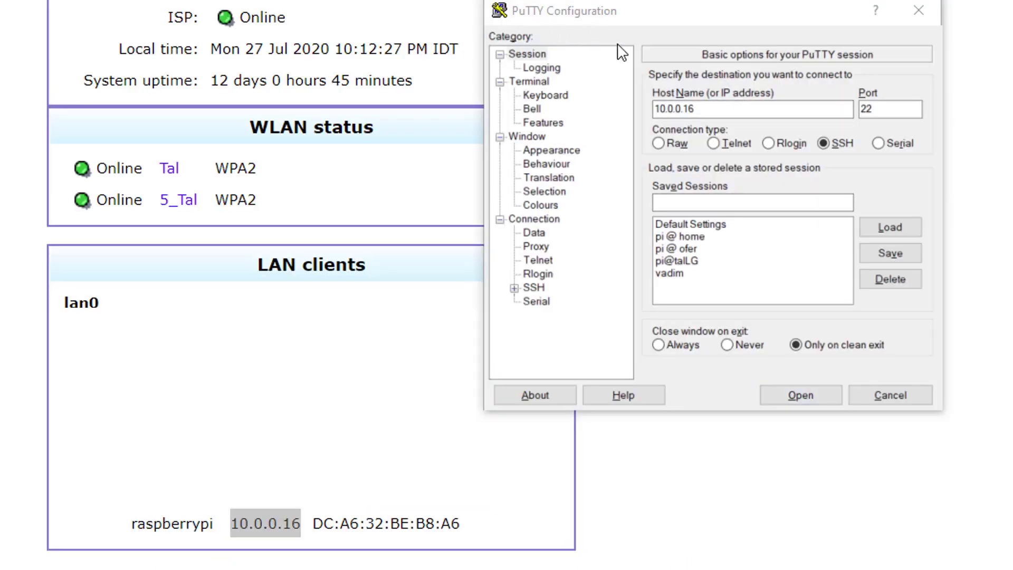
double_click(736, 104)
key("ctrl+v")
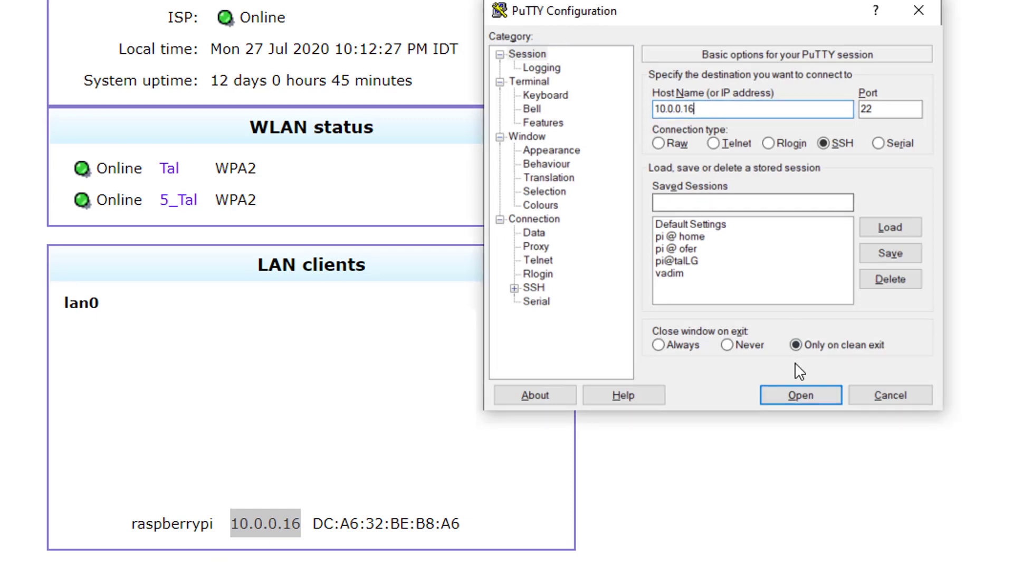
- Open the SSH session to 10.0.0.16, trust the host key, and log in as pi
left_click(801, 394)
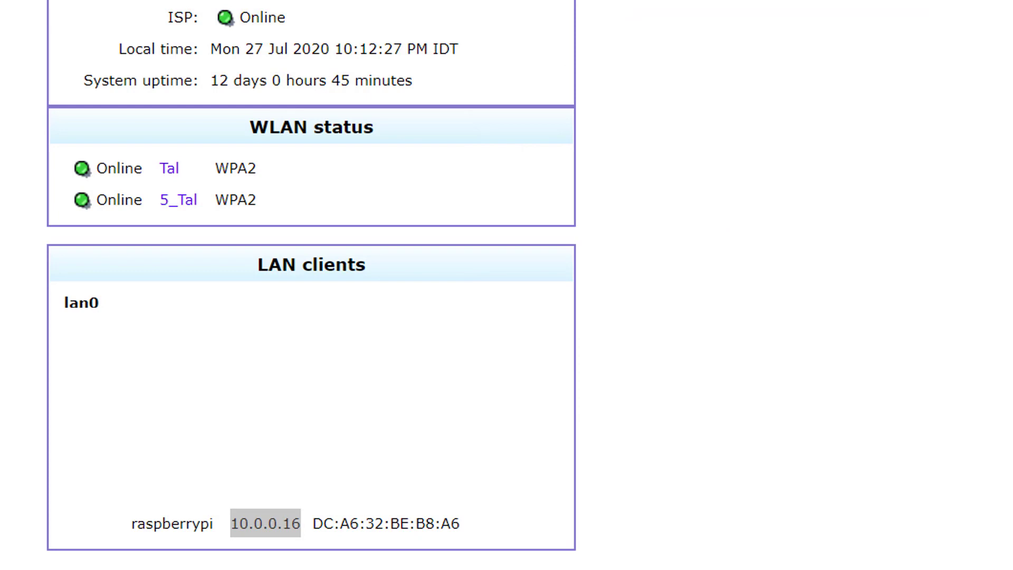
left_click_drag(260, 52, 565, 33)
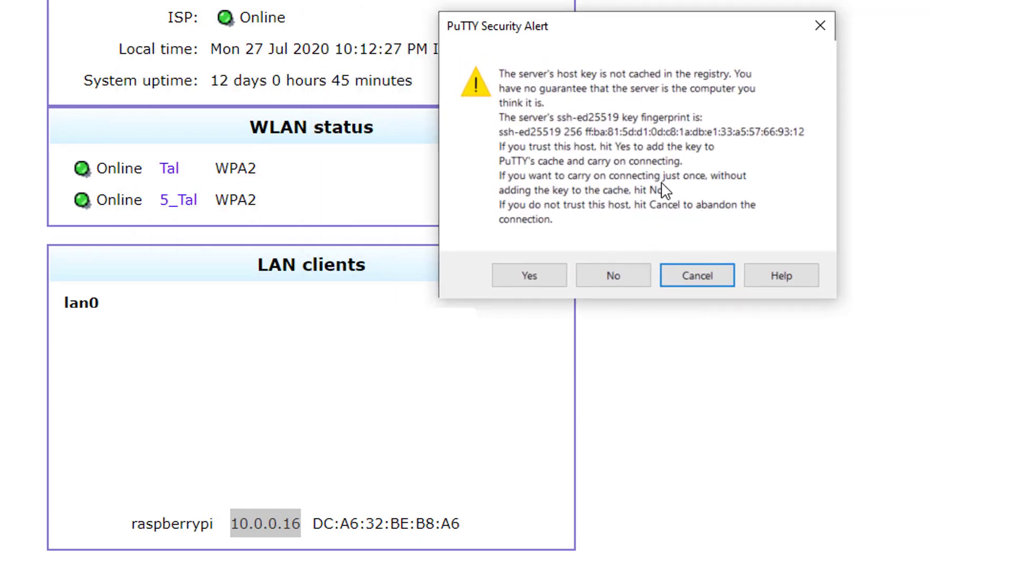
left_click(532, 278)
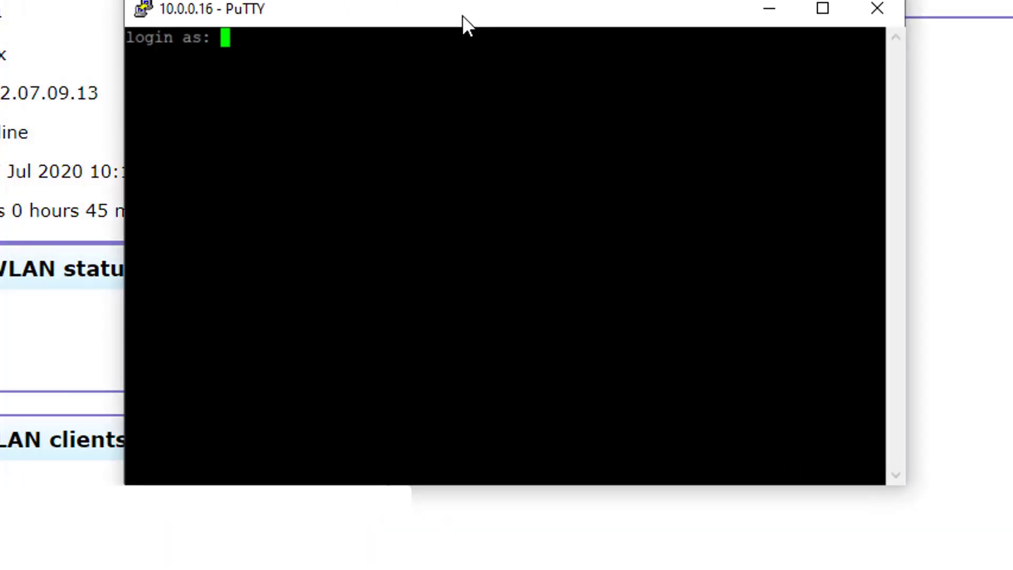
type("pi")
key("Return")
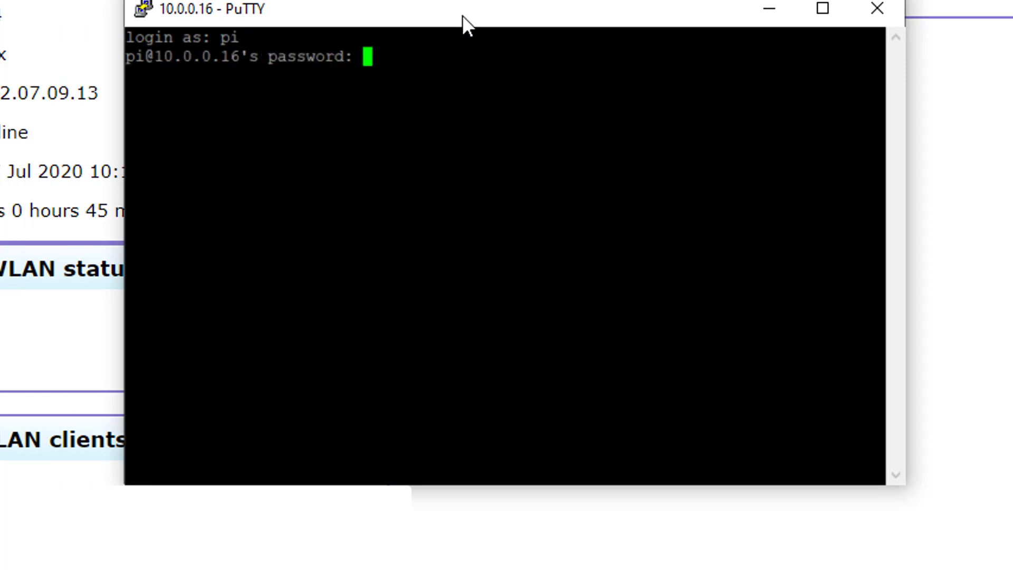
key("Return")
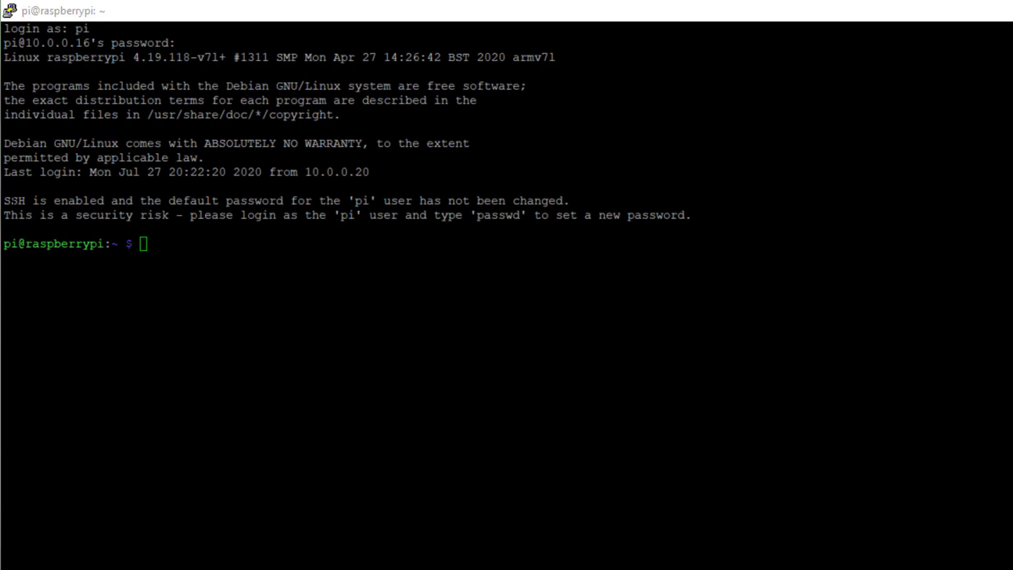
- Highlight the default-password warning, type sudo passwd, then run sudo apt update instead
left_click_drag(5, 200, 720, 216)
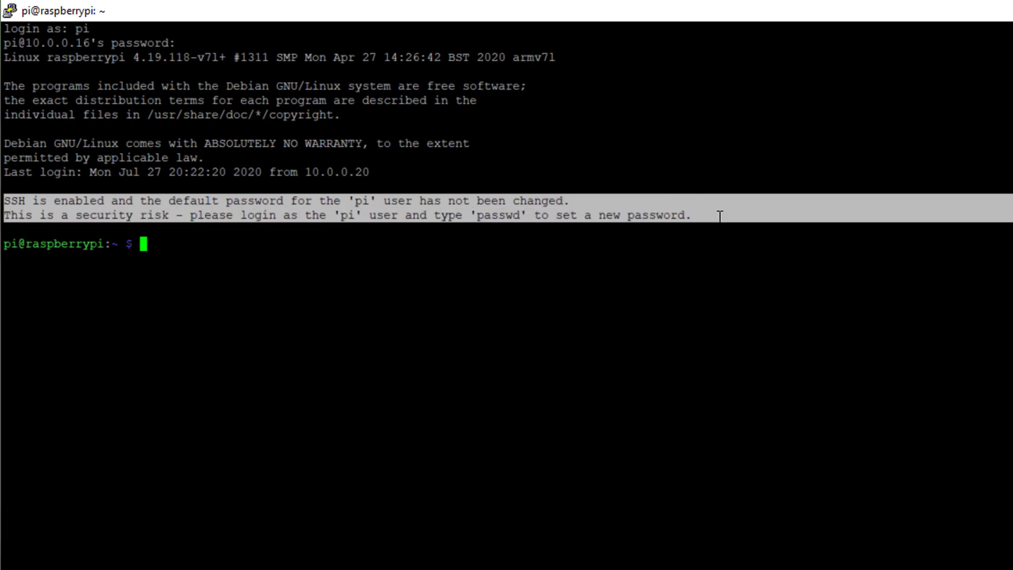
type("sud")
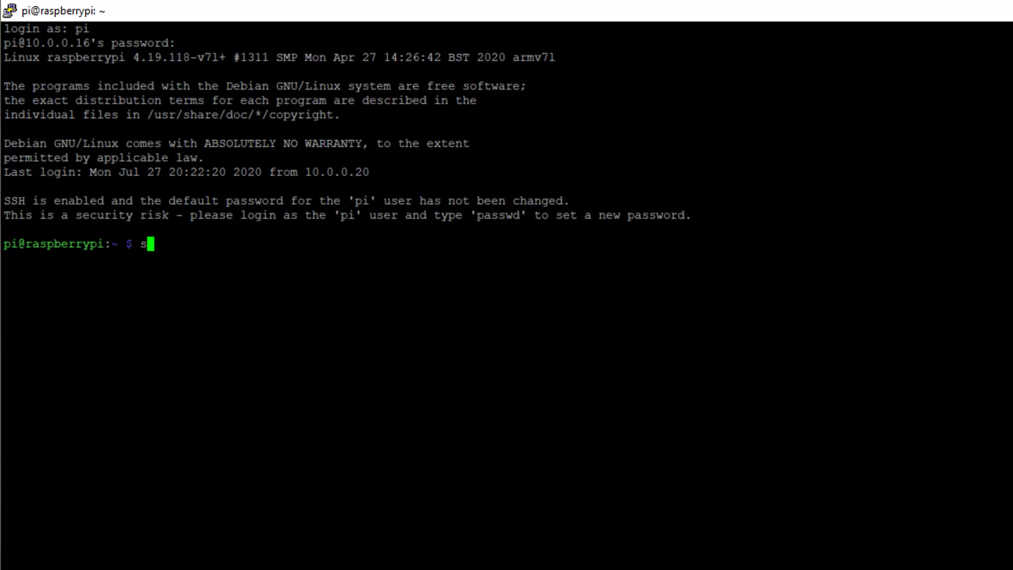
type("o passw")
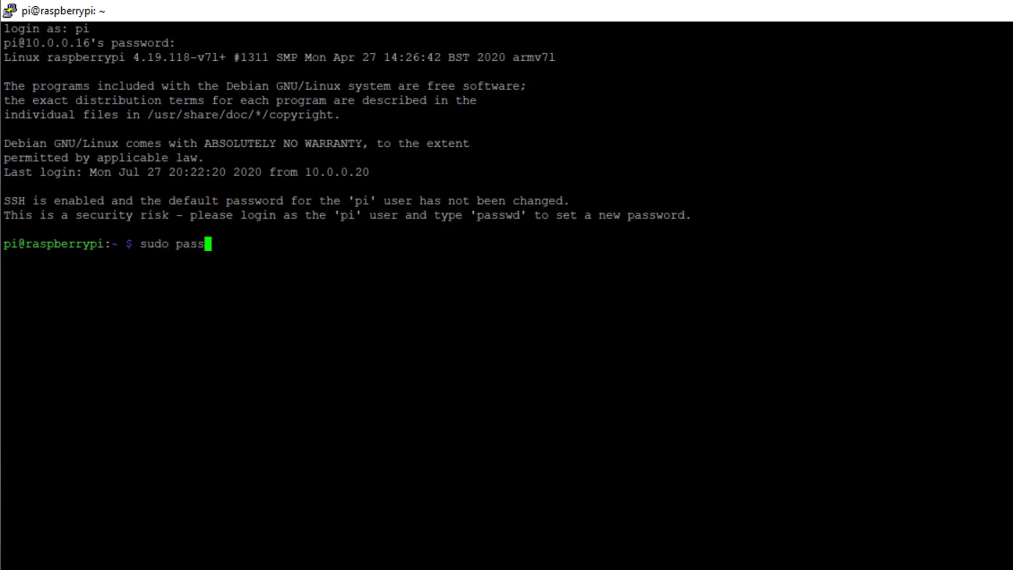
type("d")
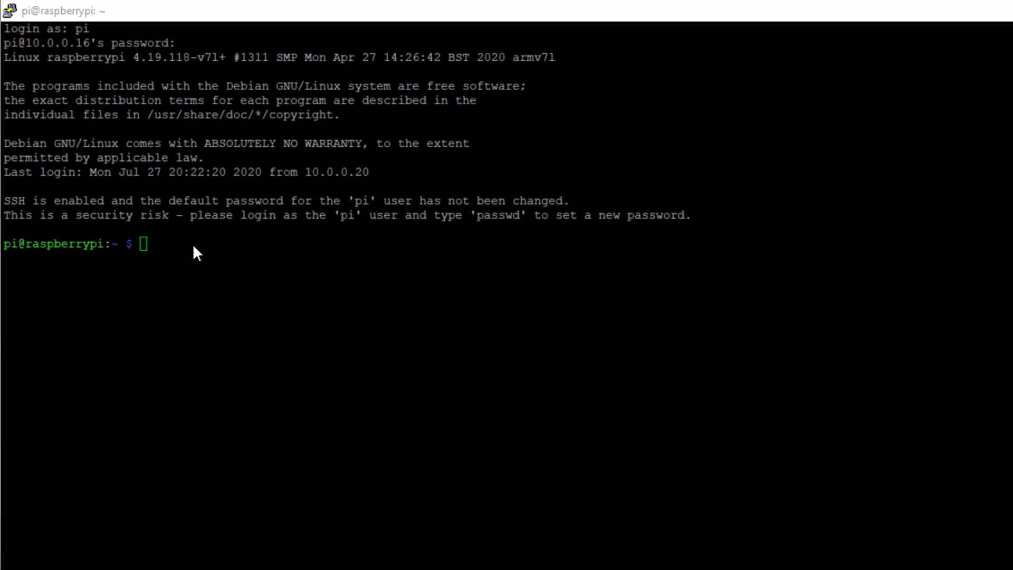
left_click(193, 247)
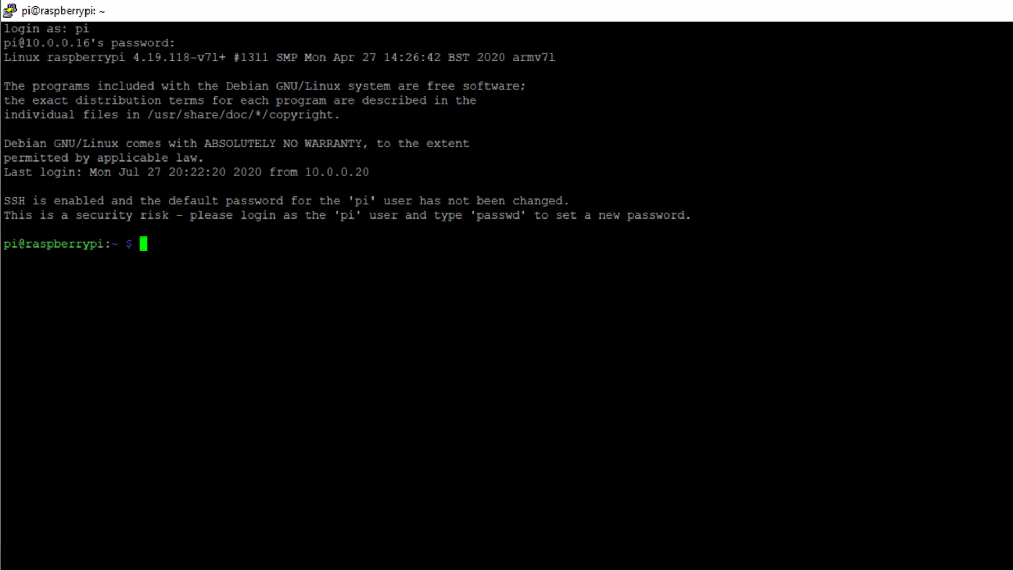
type("sudo apt update")
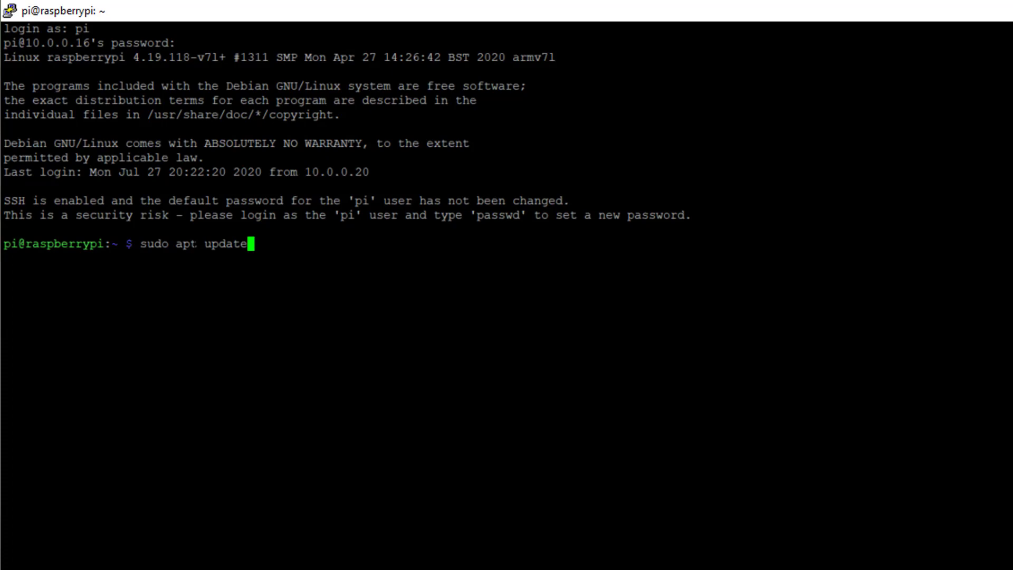
key("Return")
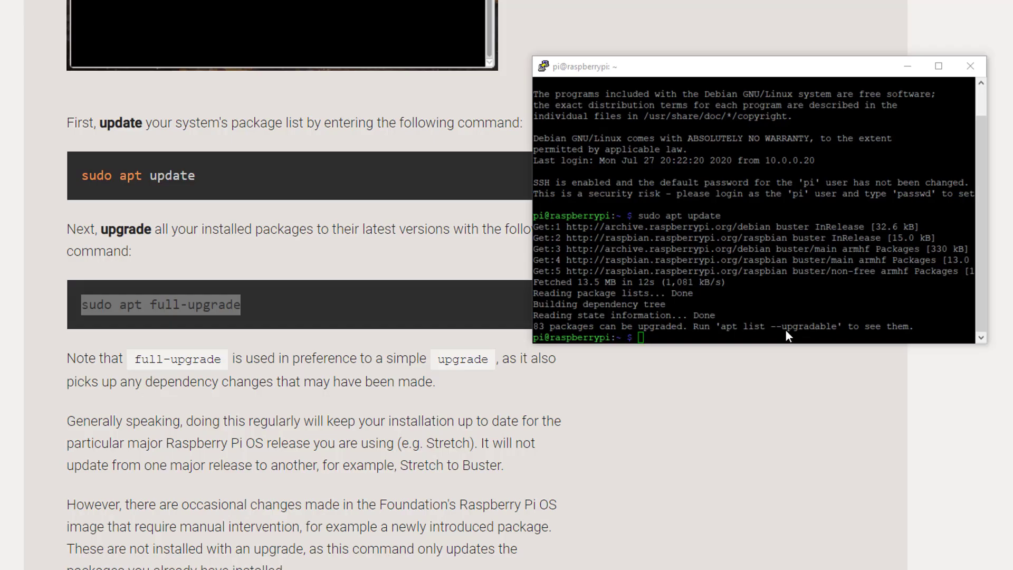
- Run sudo apt full-upgrade and answer y to download the 274 MB of packages
type("sudo apt full-upgrade")
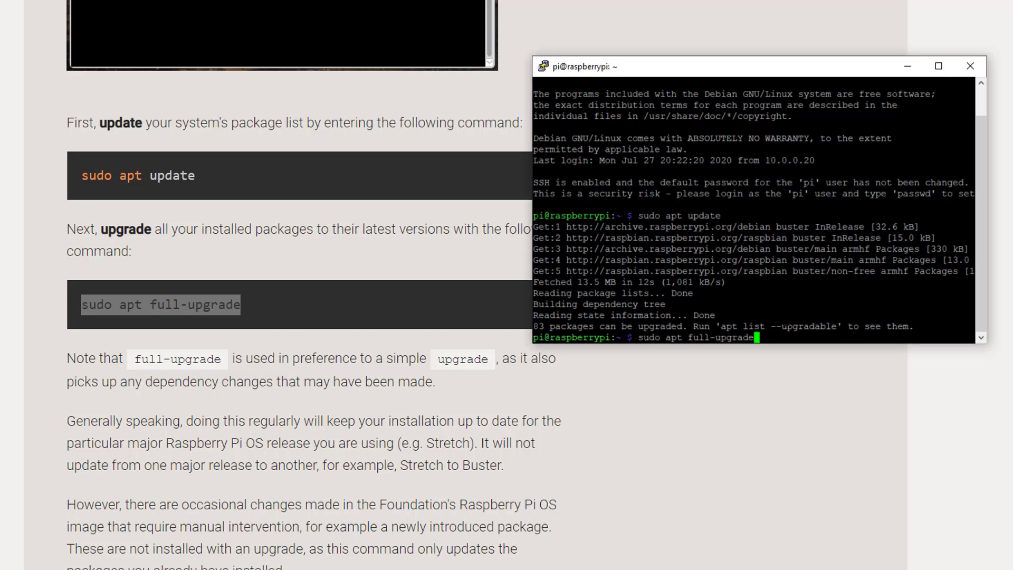
key("Return")
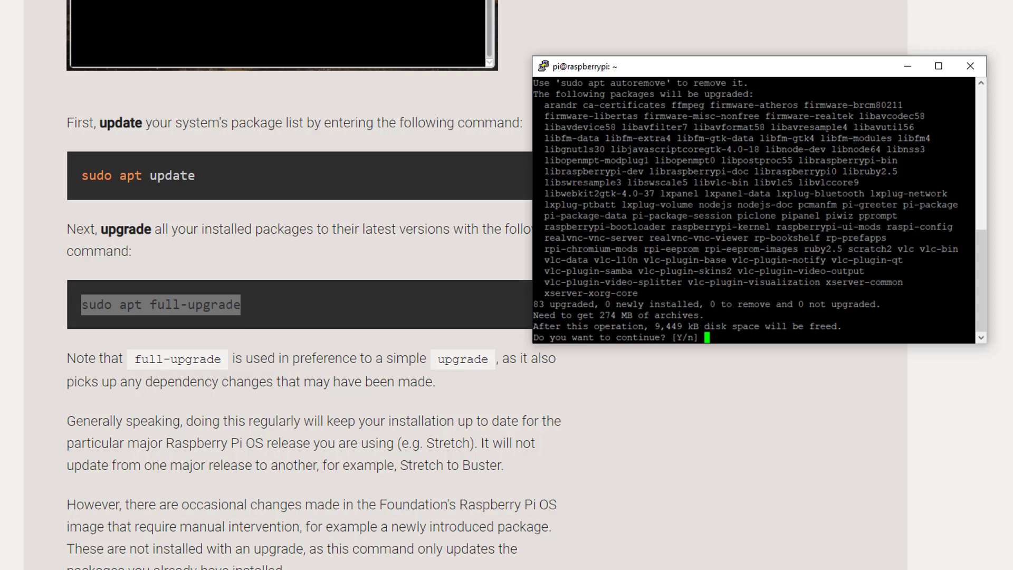
type("y")
key("Return")
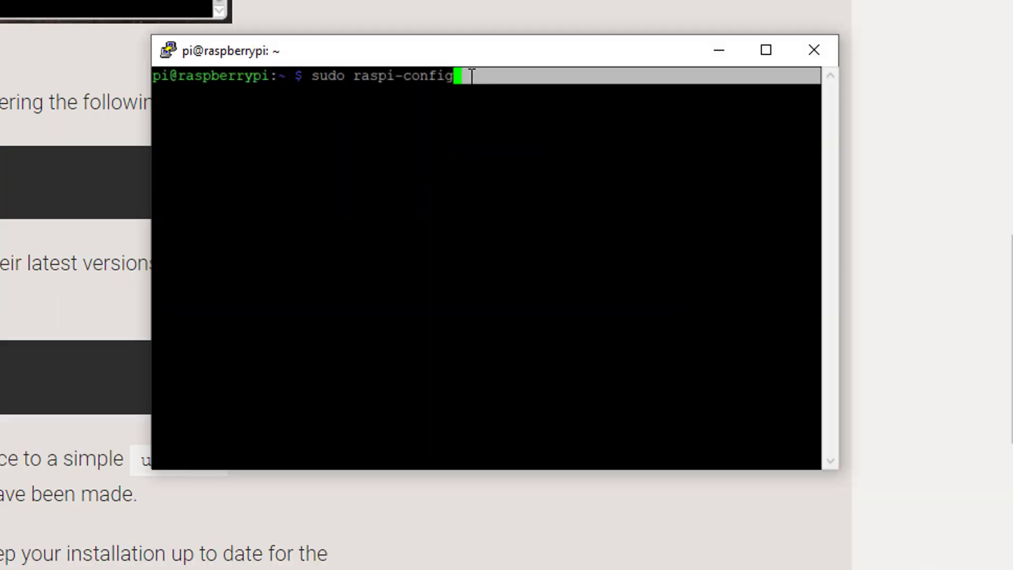
- Enable the camera under Interfacing Options in sudo raspi-config
key("Return")
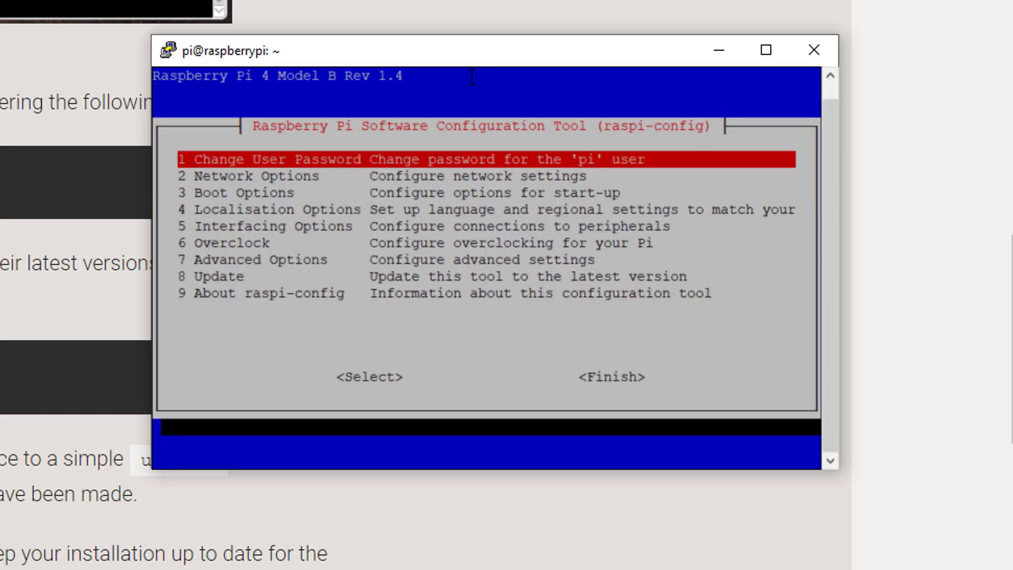
key("Down")
key("Down")
key("Down")
key("Down")
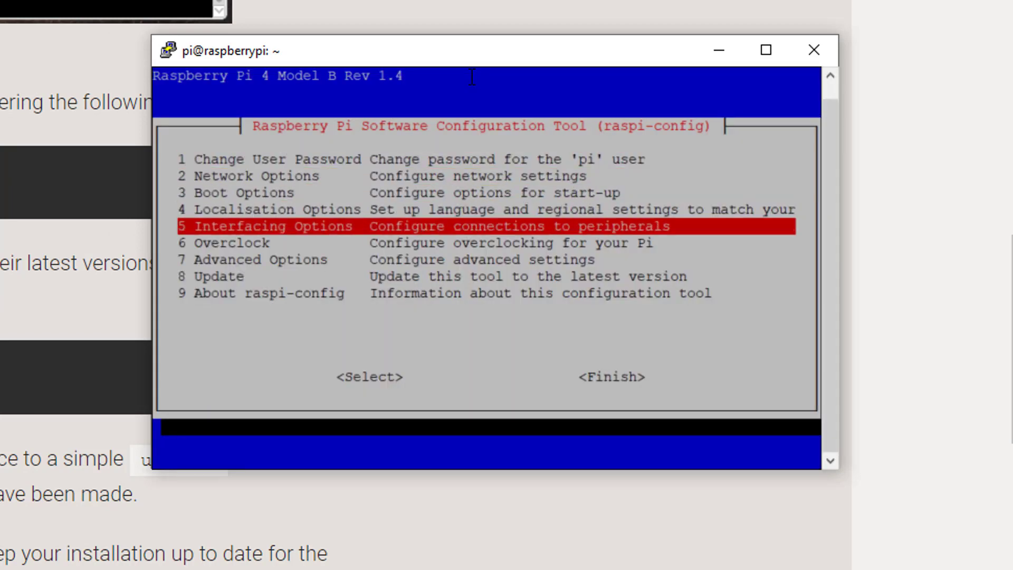
key("Return")
key("Return")
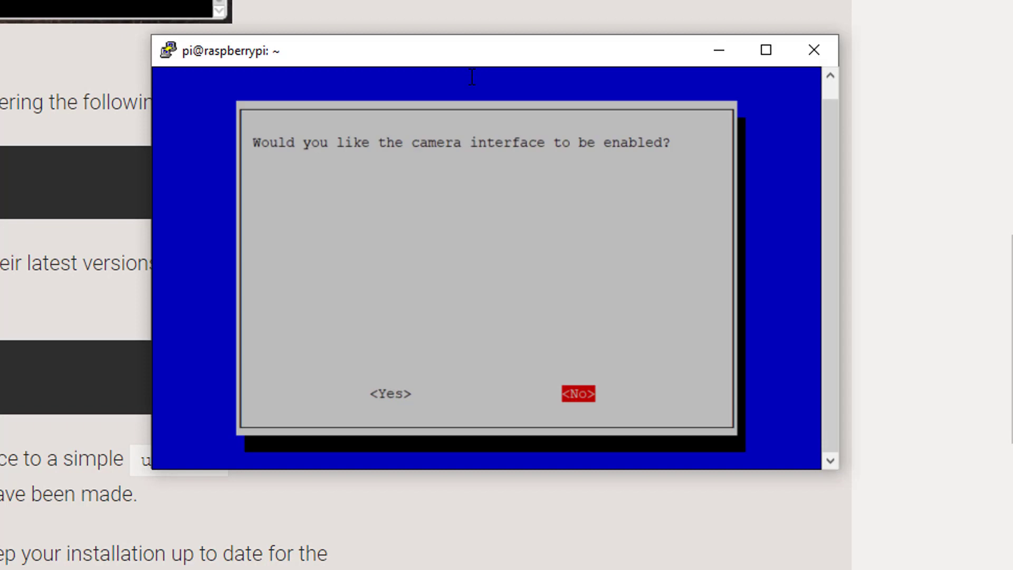
key("Left")
key("Return")
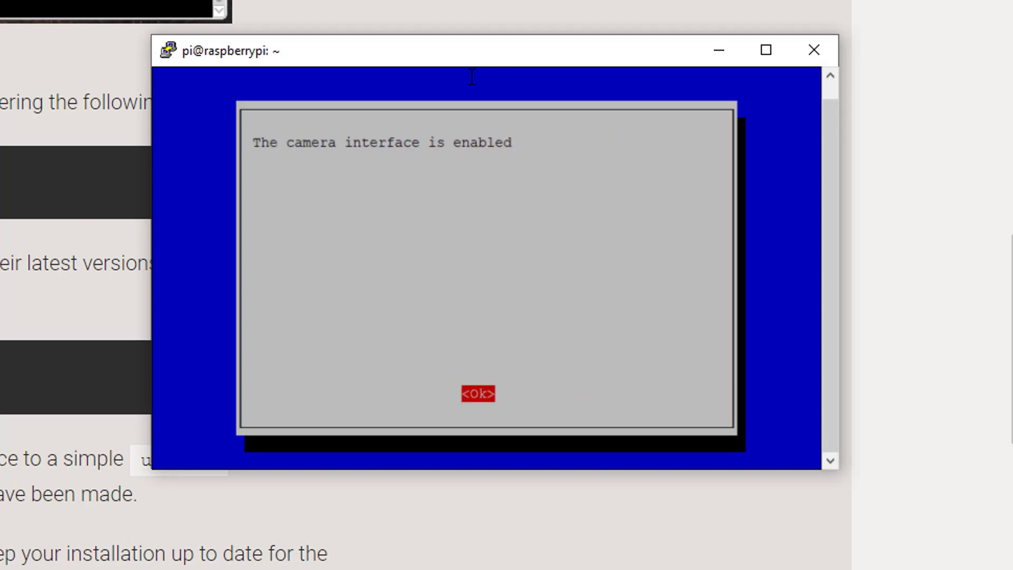
- Finish raspi-config, accept the reboot, and dismiss PuTTY's lost-connection error
key("Return")
key("Tab")
key("Tab")
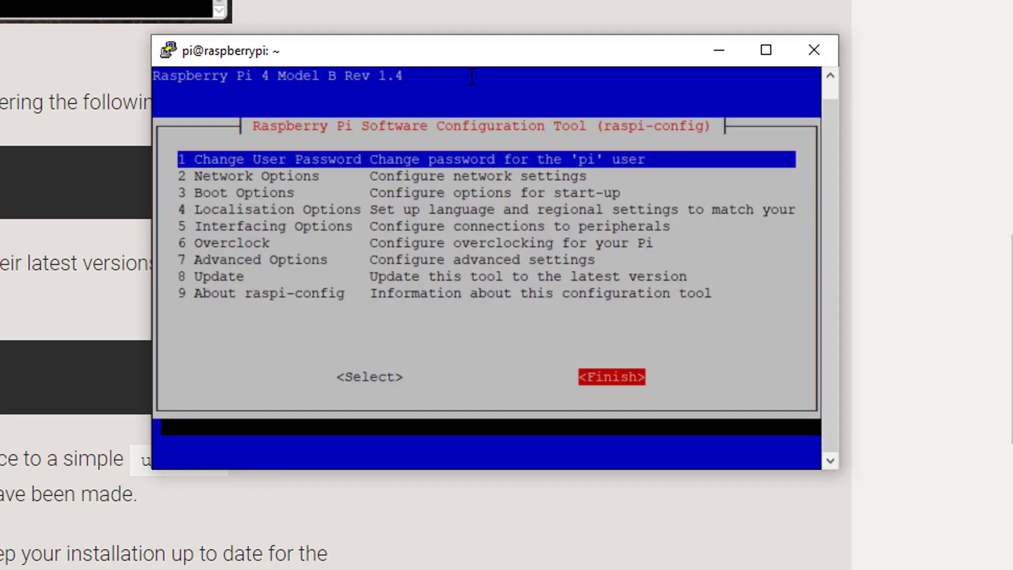
key("Return")
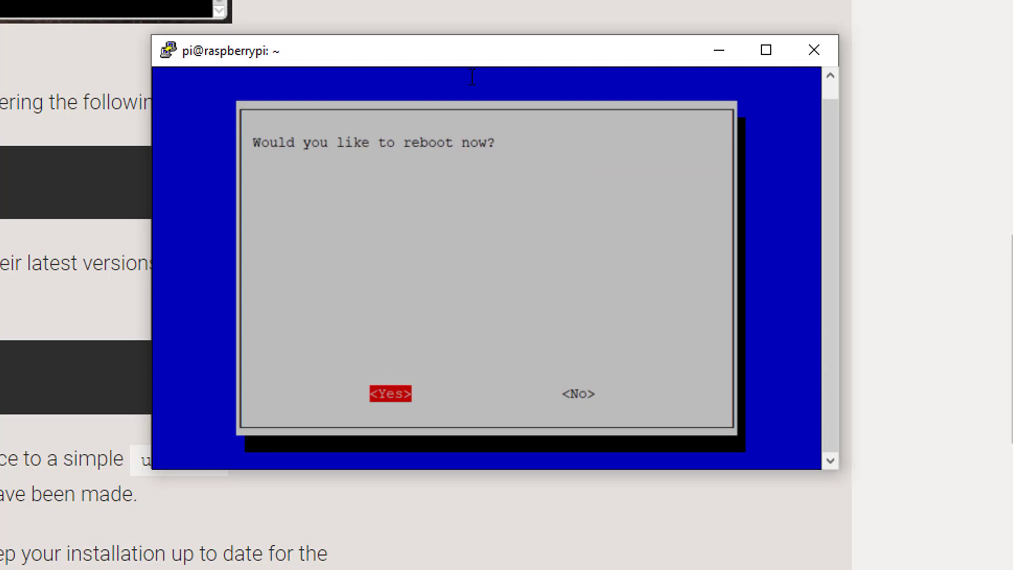
key("Return")
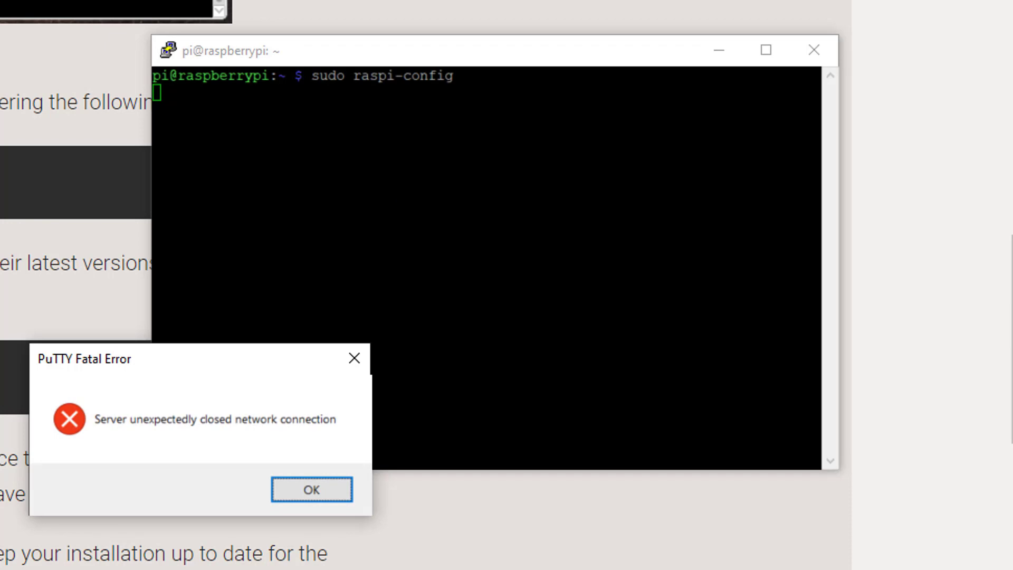
key("Return")
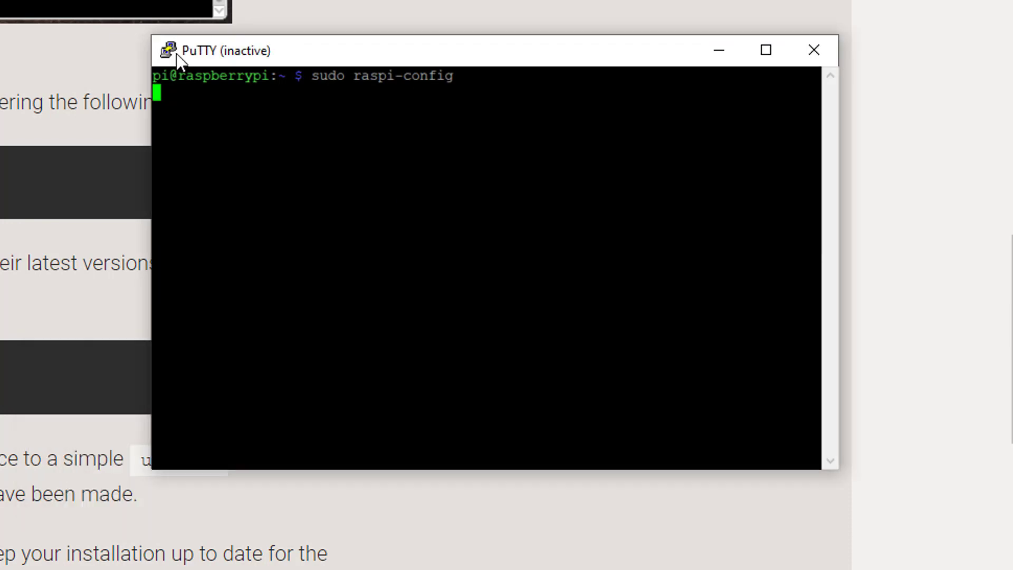
- Restart the PuTTY session and log back in to the Pi as pi
left_click(176, 53)
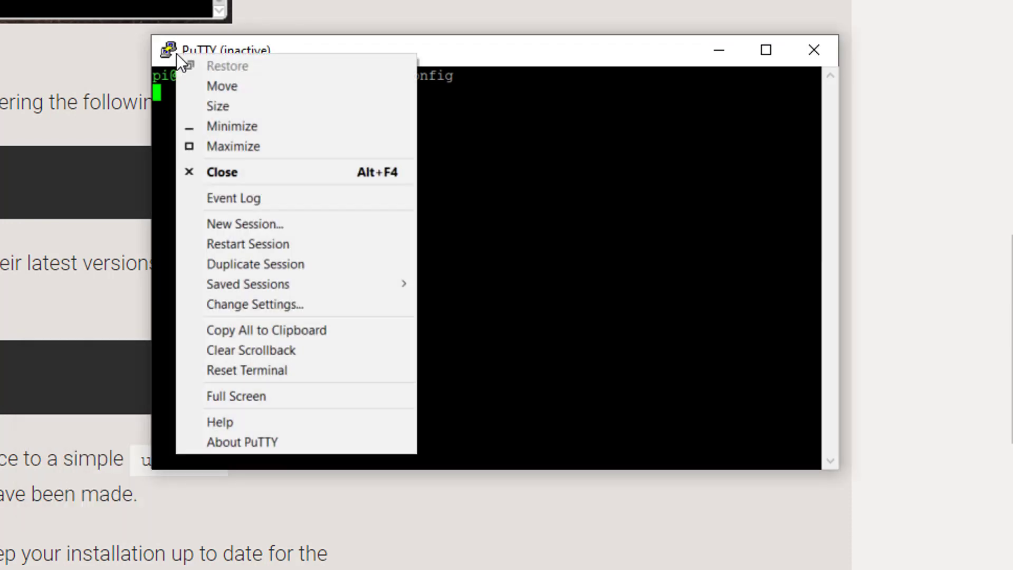
left_click(267, 246)
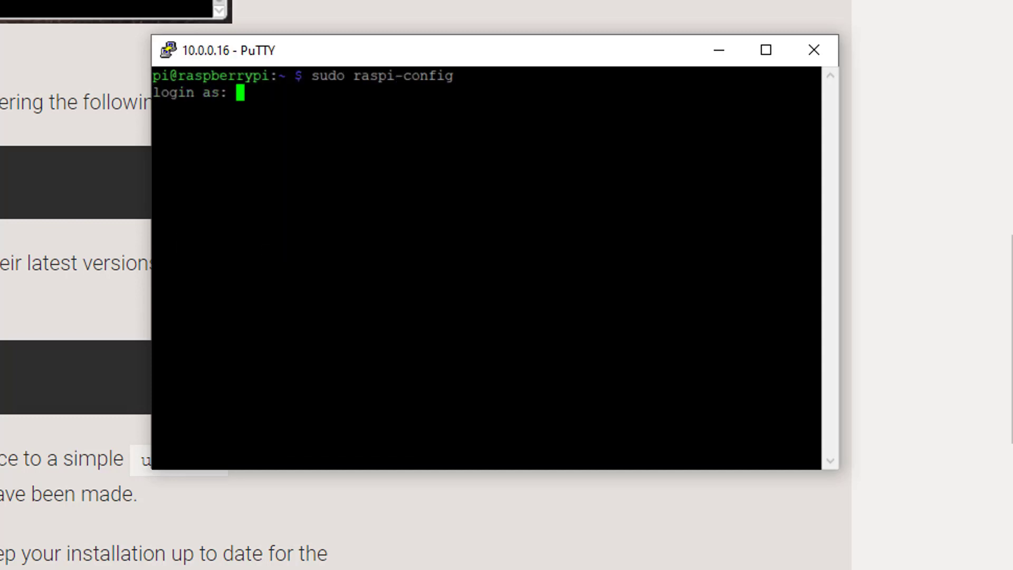
type("pi")
key("Return")
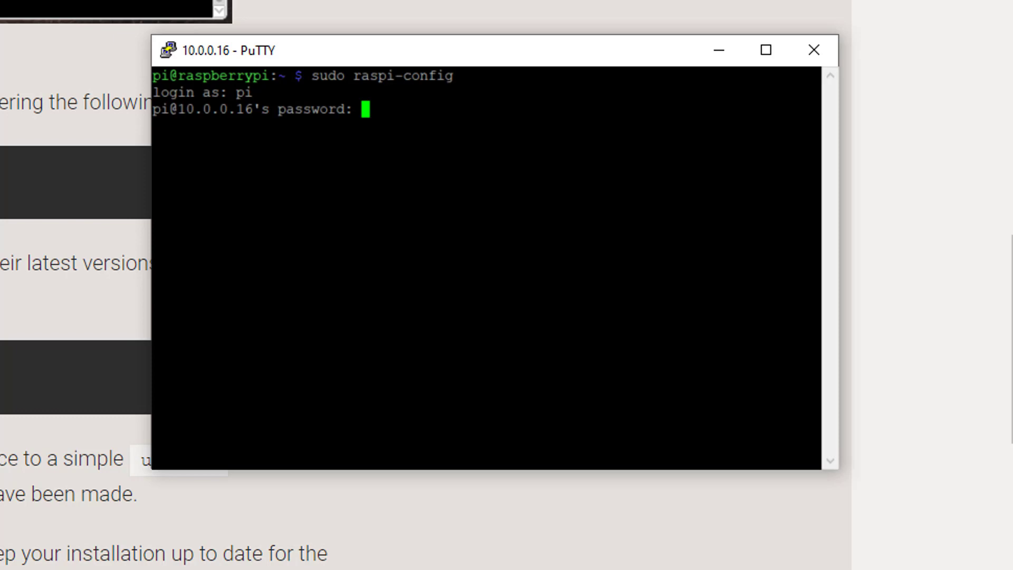
key("Return")
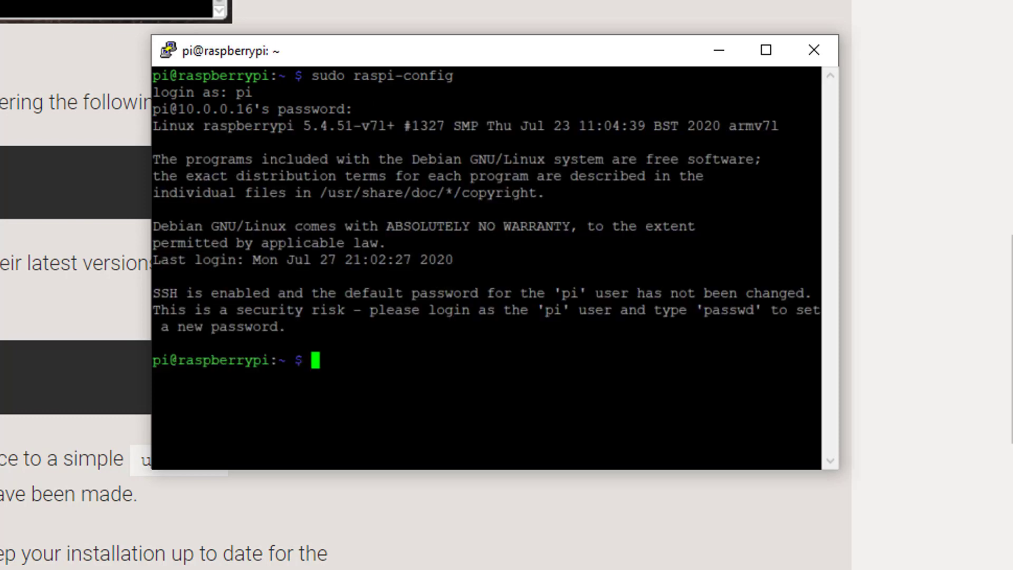
- Maximize the terminal and run python3 -c "import picamera" to test the camera module
key("super+Up")
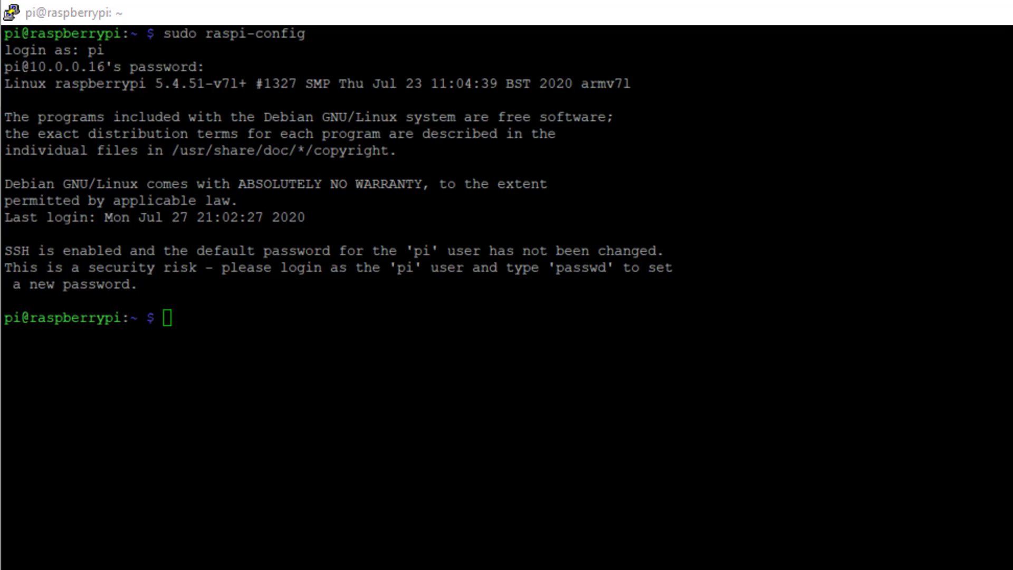
type("python3 -c \"import picamera\"")
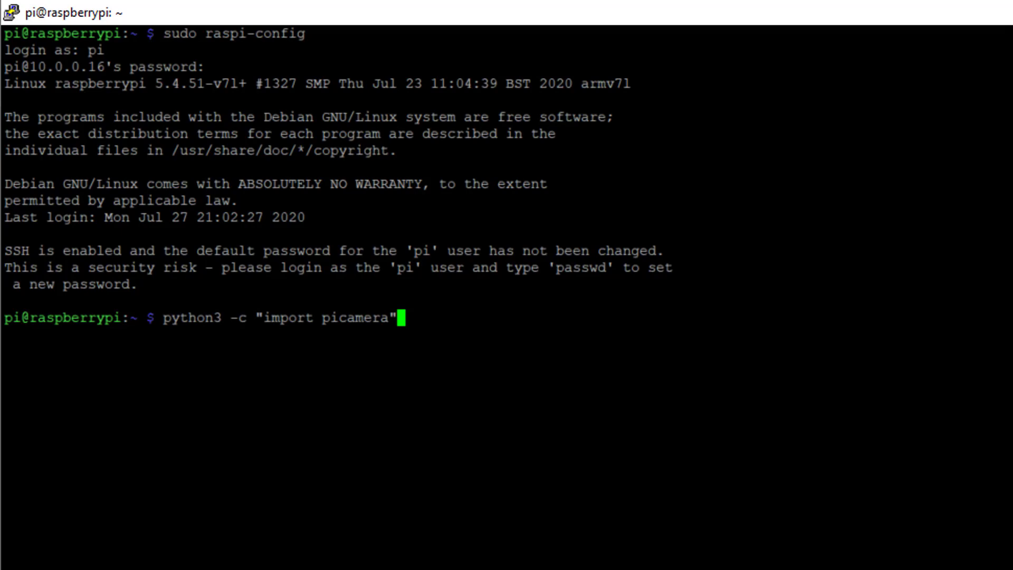
key("Return")
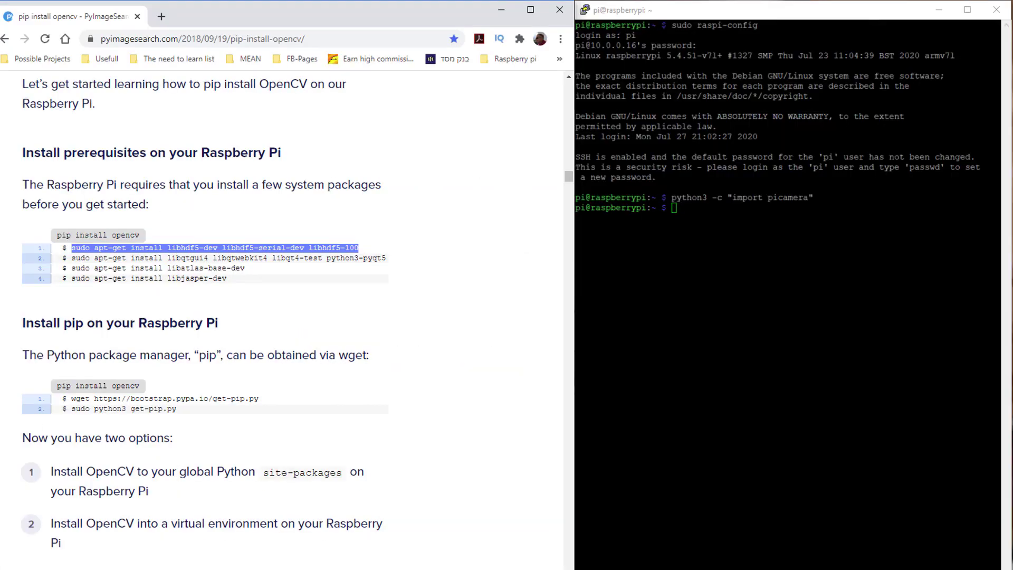
- Run the libhdf5-dev libhdf5-serial-dev libhdf5-100 install command, then cancel it with Ctrl+C
key("alt+Tab")
key("shift+Insert")
key("Return")
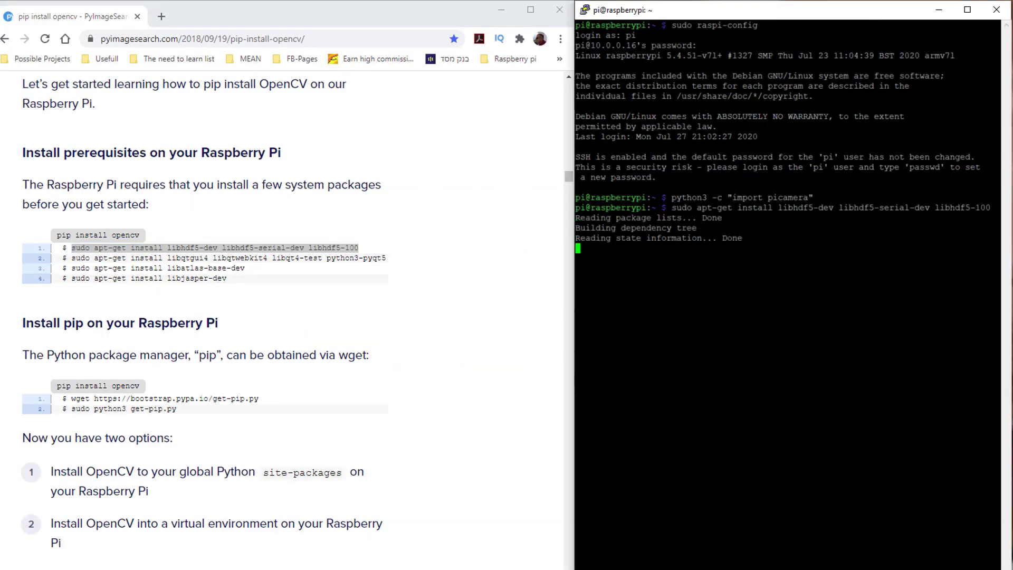
key("ctrl+c")
key("alt+Tab")
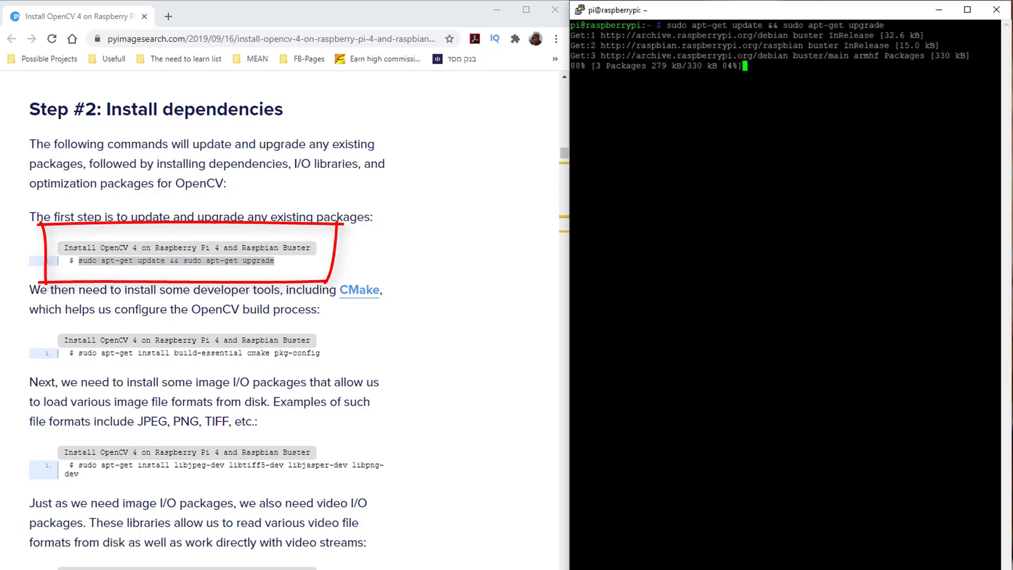
- Confirm the system upgrade and install build-essential, cmake and pkg-config
type("y")
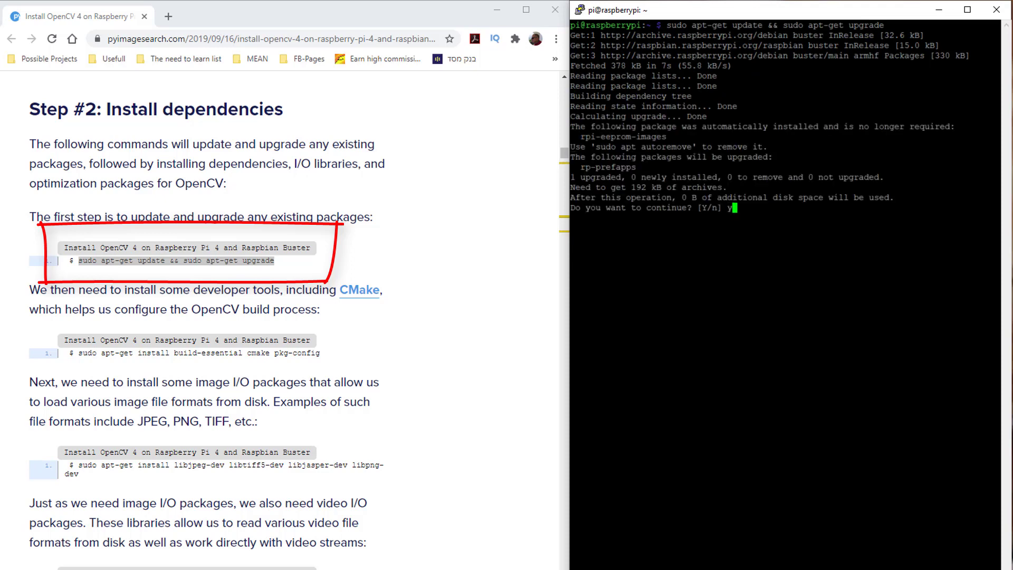
key("Return")
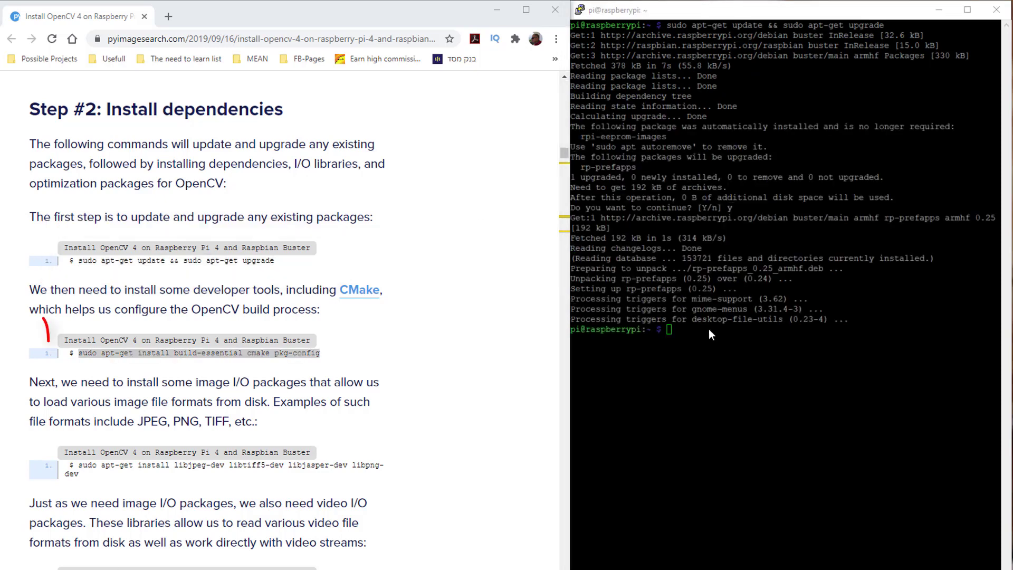
right_click(710, 335)
key("Return")
type("y")
key("Return")
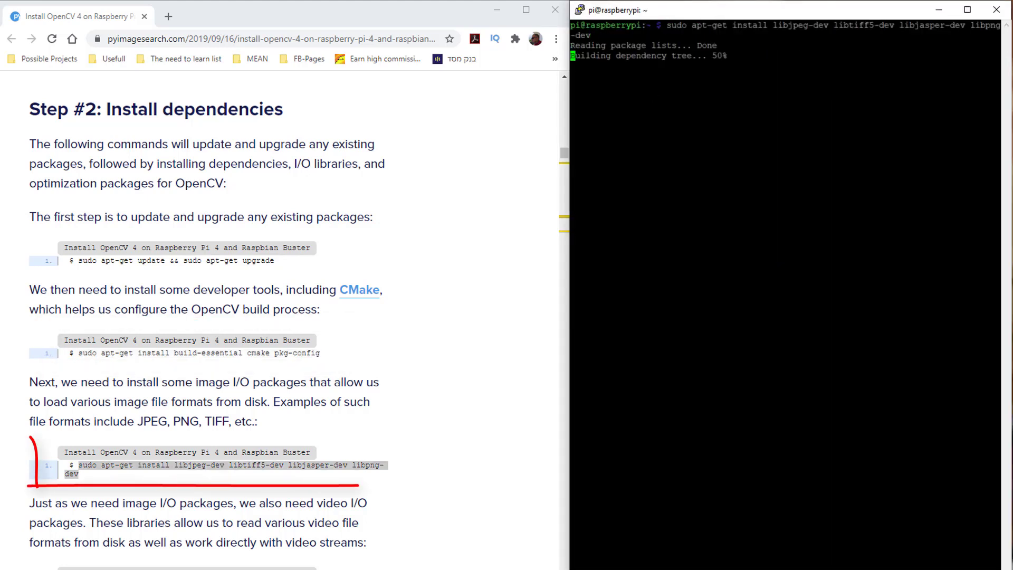
- Install the libjpeg image I/O packages, then run the libxvidcore and libx264 video install
type("y")
key("Return")
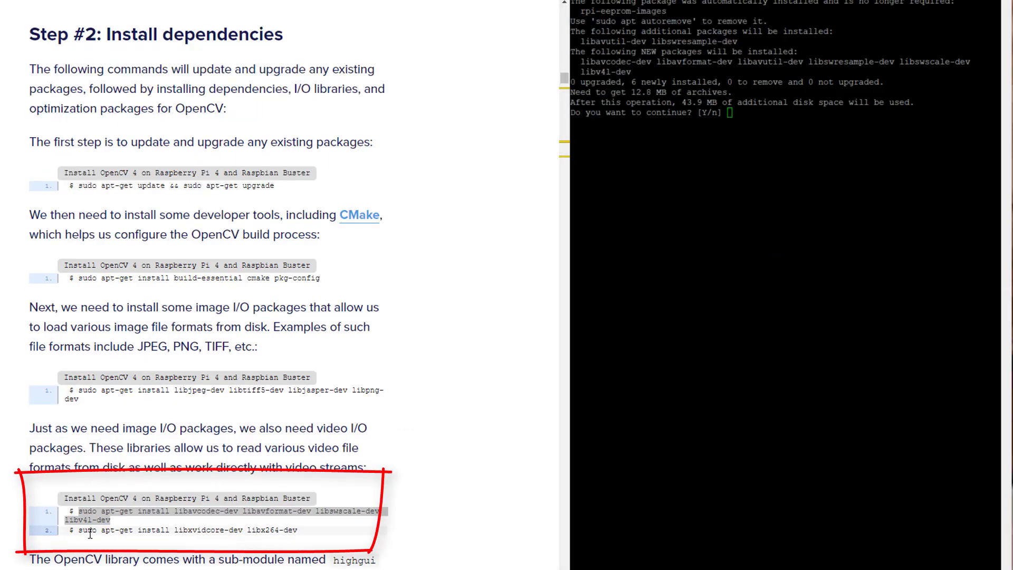
left_click_drag(79, 529, 297, 530)
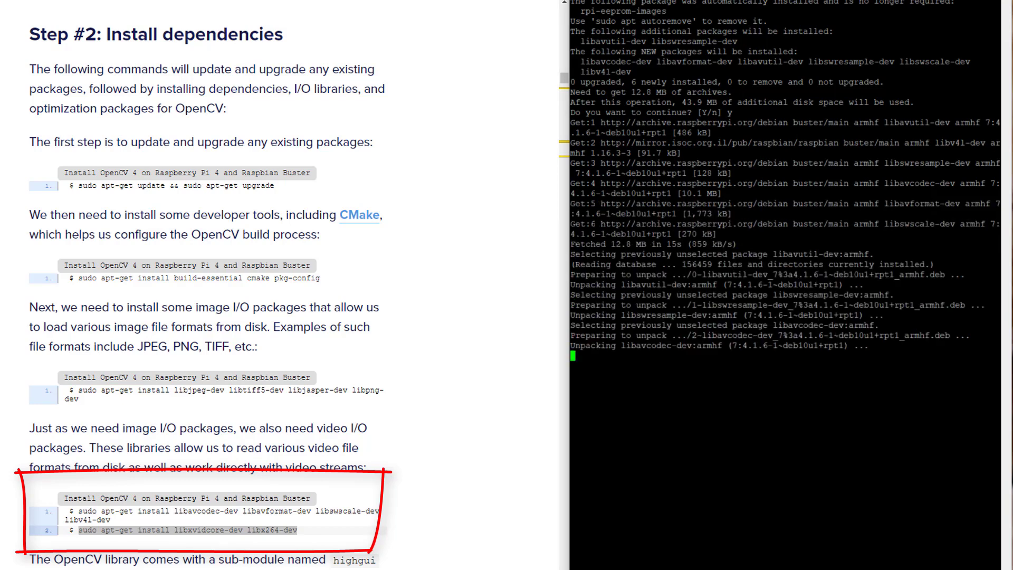
key("shift+Insert")
key("Return")
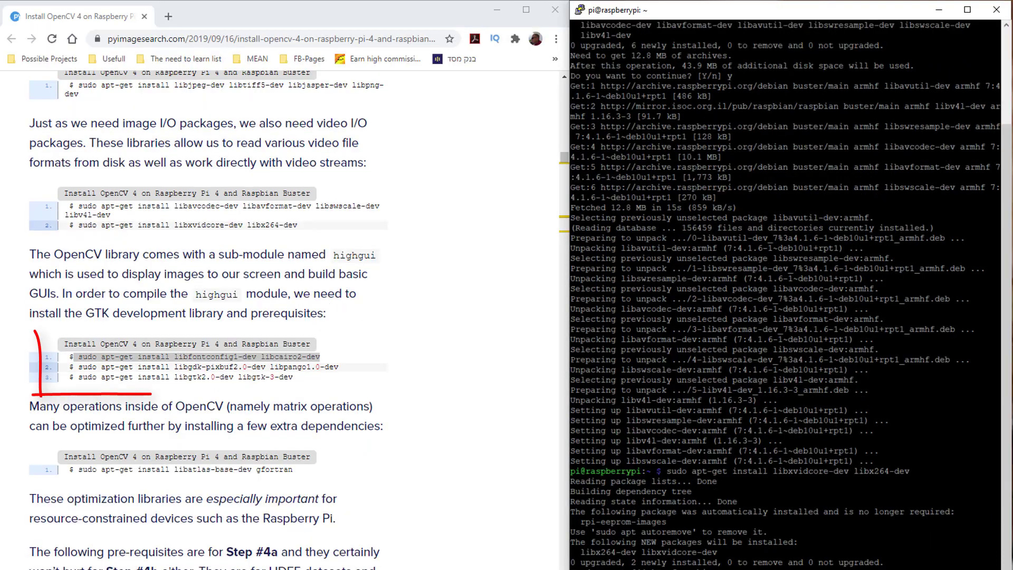
- Install the libgdk-pixbuf, libpango, libgtk2.0 and libgtk-3 development packages
type("y")
key("Return")
left_click_drag(78, 367, 339, 367)
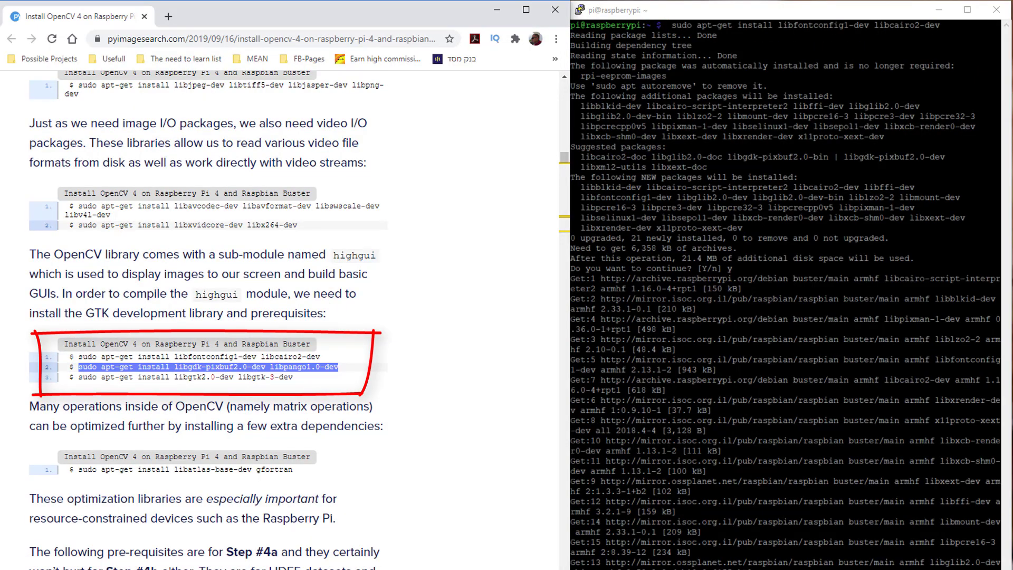
key("alt+Tab")
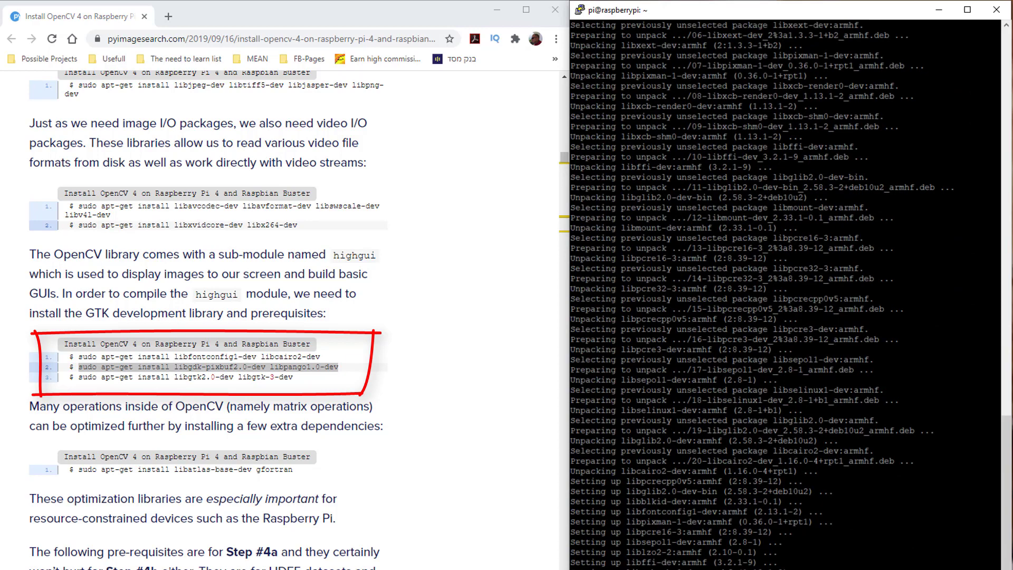
key("ctrl+l")
key("alt+Tab")
left_click_drag(79, 377, 293, 376)
key("alt+Tab")
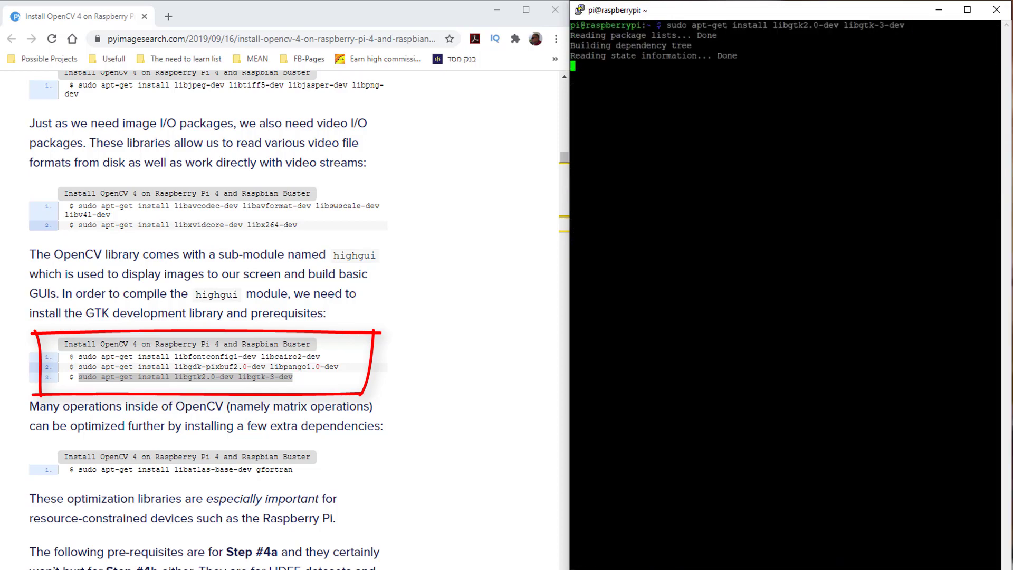
key("Return")
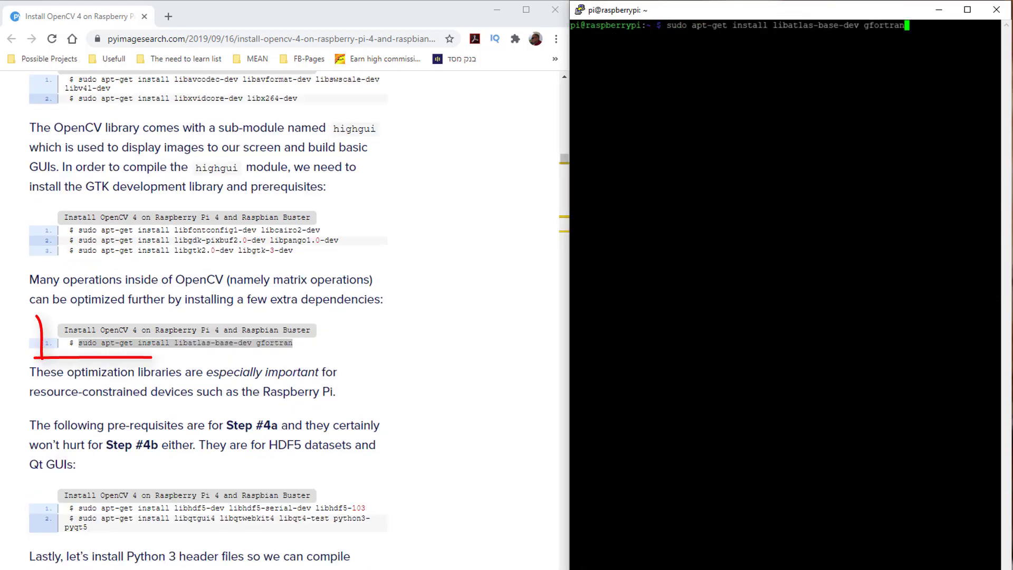
- Install libatlas-base-dev and gfortran, answering y
key("Return")
type("y")
key("Return")
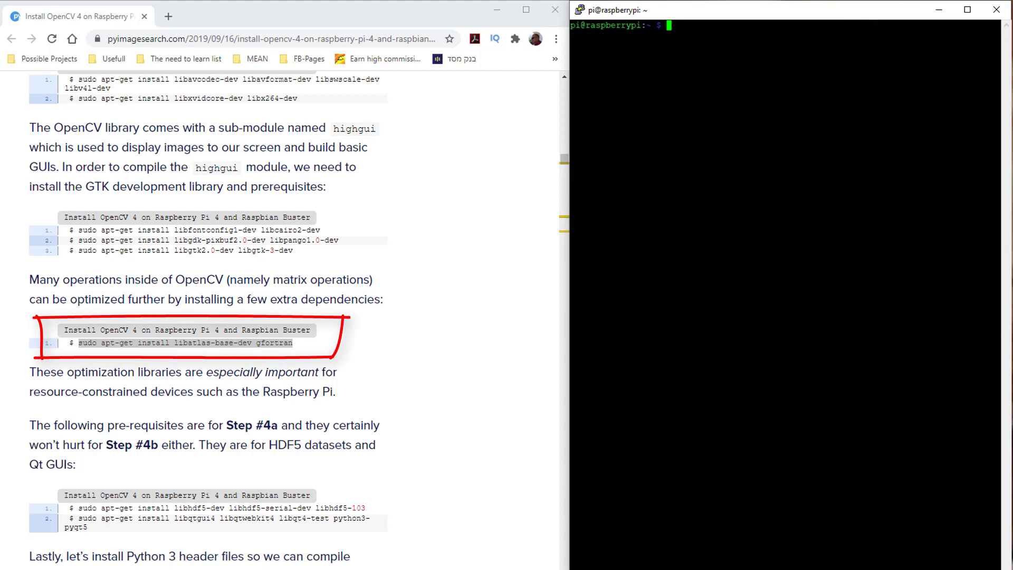
- Install the libhdf5 packages, answering y
right_click(685, 136)
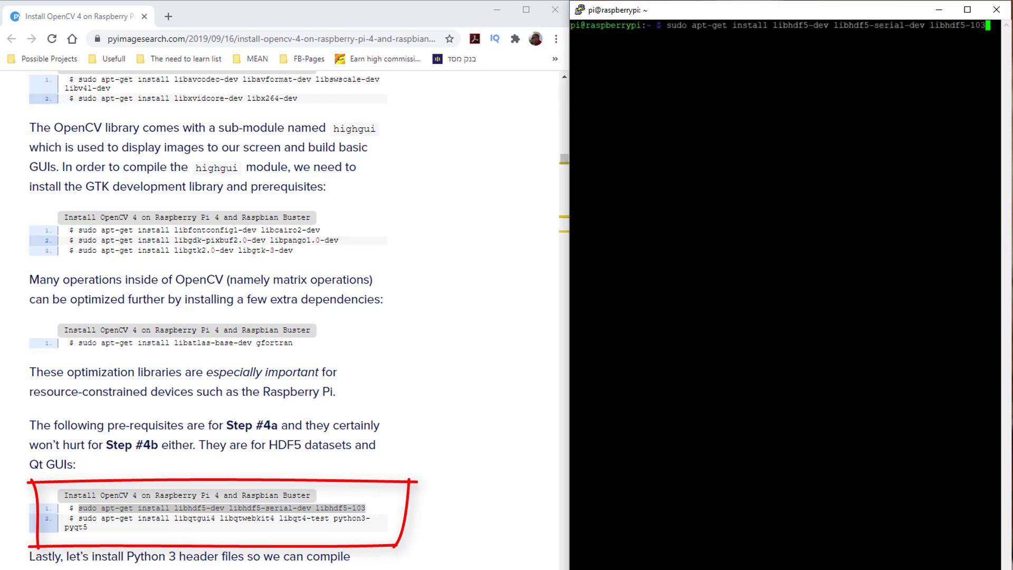
key("Return")
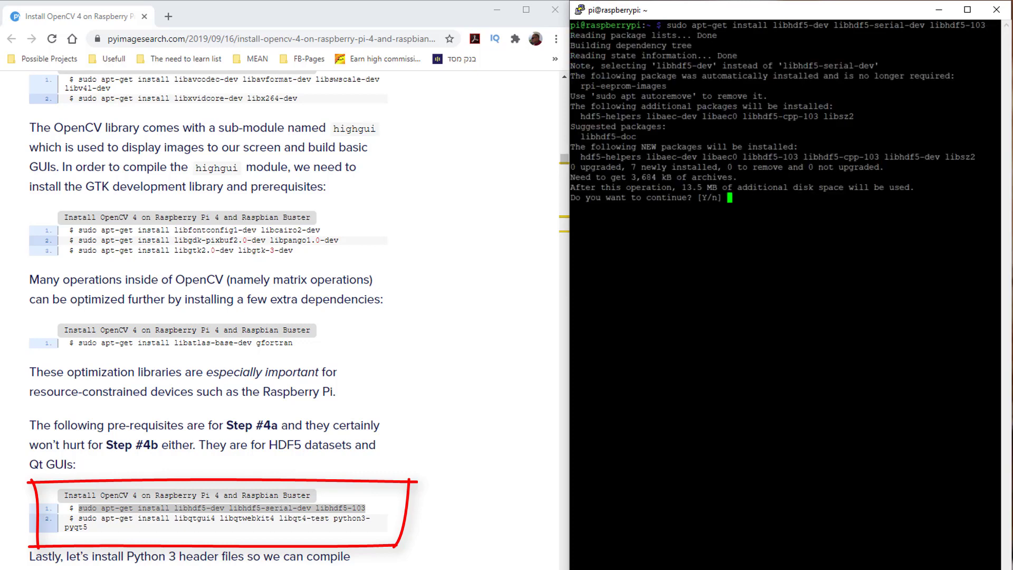
type("y")
key("Return")
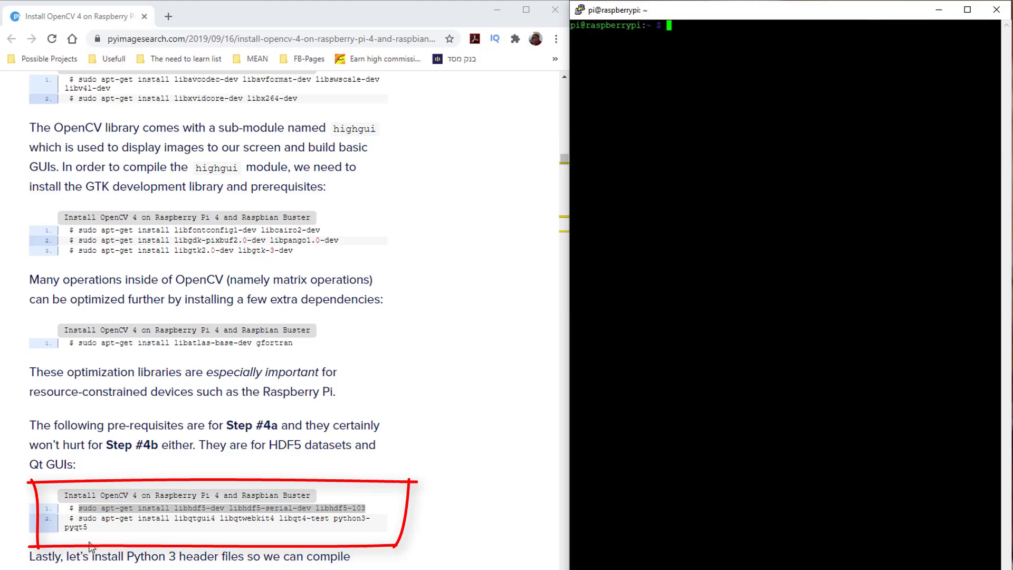
- Install the libqtgui4 Qt4 packages, then run sudo apt-get install python3-dev
left_click_drag(78, 518, 356, 541)
key("shift+Insert")
key("Return")
type("y")
key("Return")
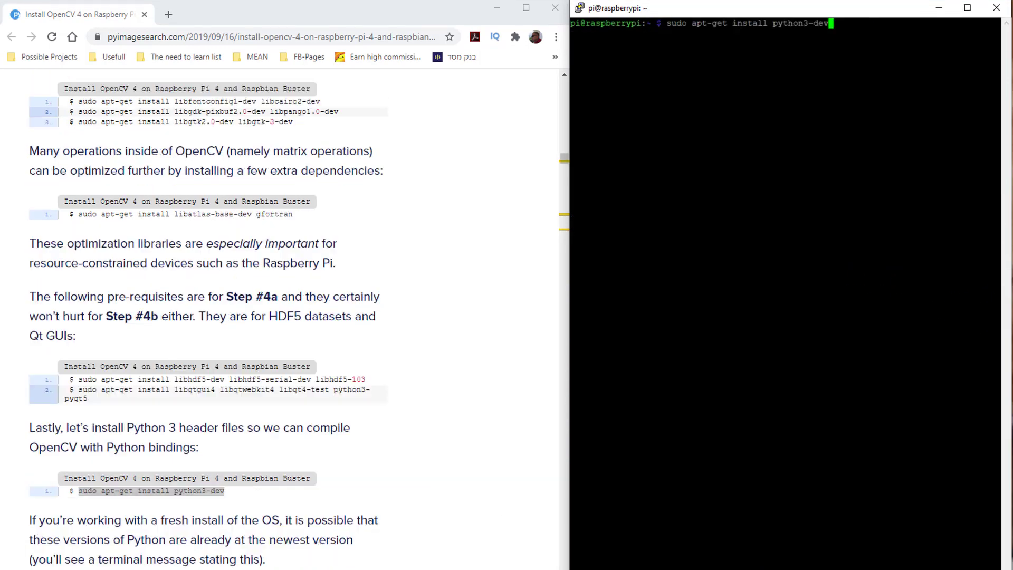
key("Return")
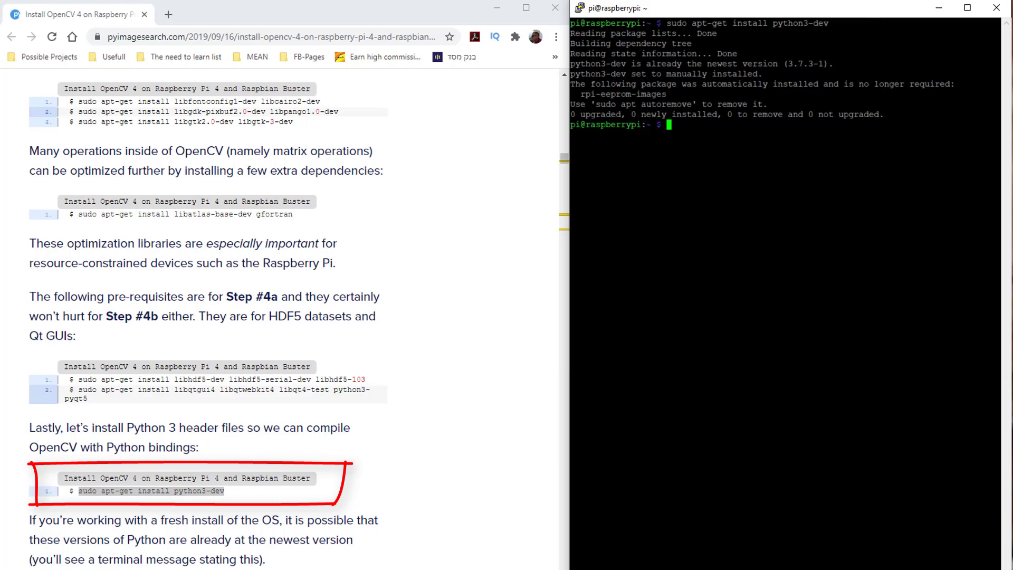
- Run sudo python3 get-pip.py, then clear pip's cache with sudo rm -rf ~/.cache/pip
left_click(351, 455)
scroll(351, 455, "down", 8)
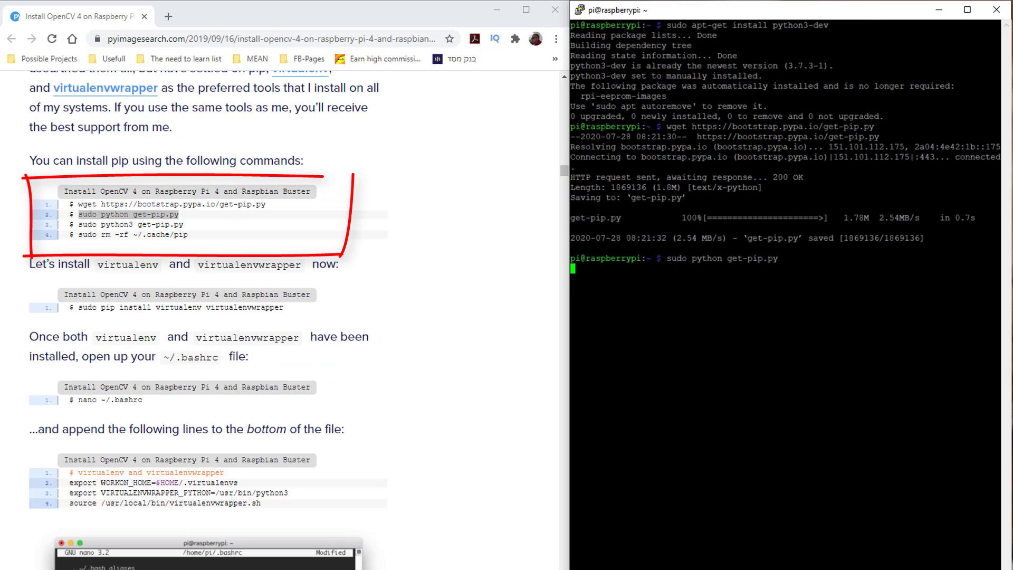
type("sudo python3 get-pip.py")
key("Return")
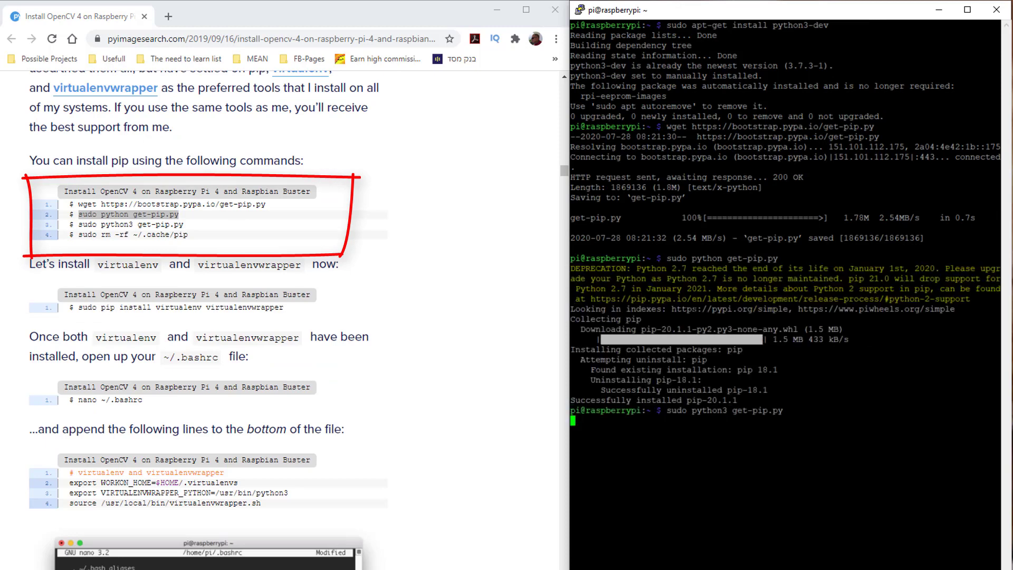
left_click_drag(79, 234, 188, 235)
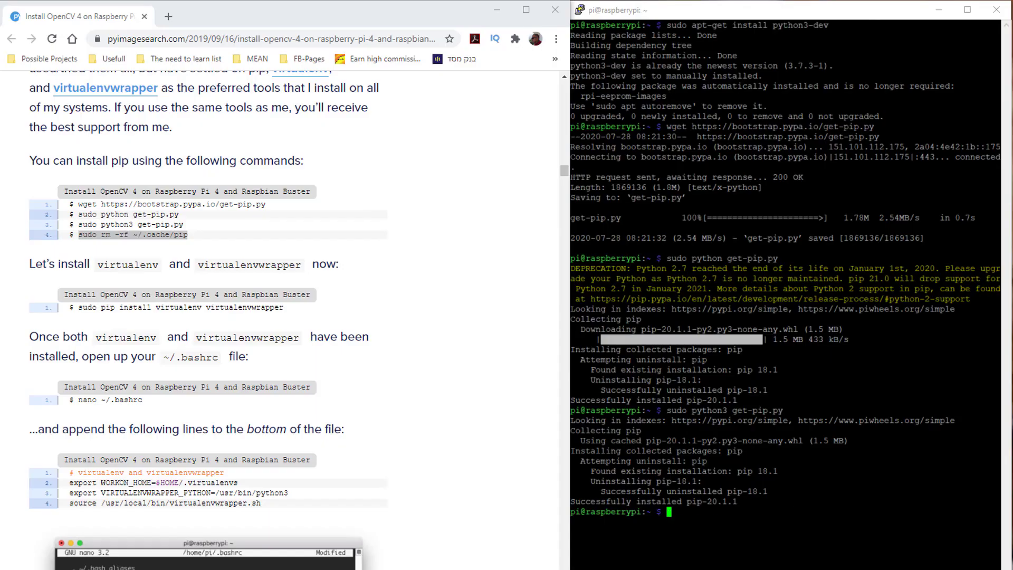
type("sudo rm -rf ~/.cache/pip")
key("Return")
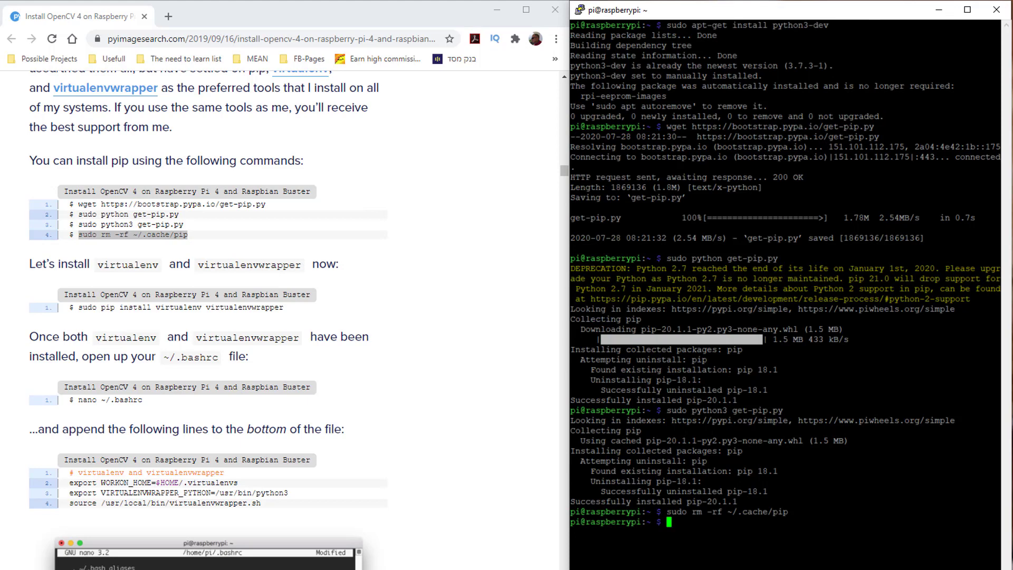
- Install virtualenv and virtualenvwrapper with sudo pip install
scroll(295, 317, "down", 1)
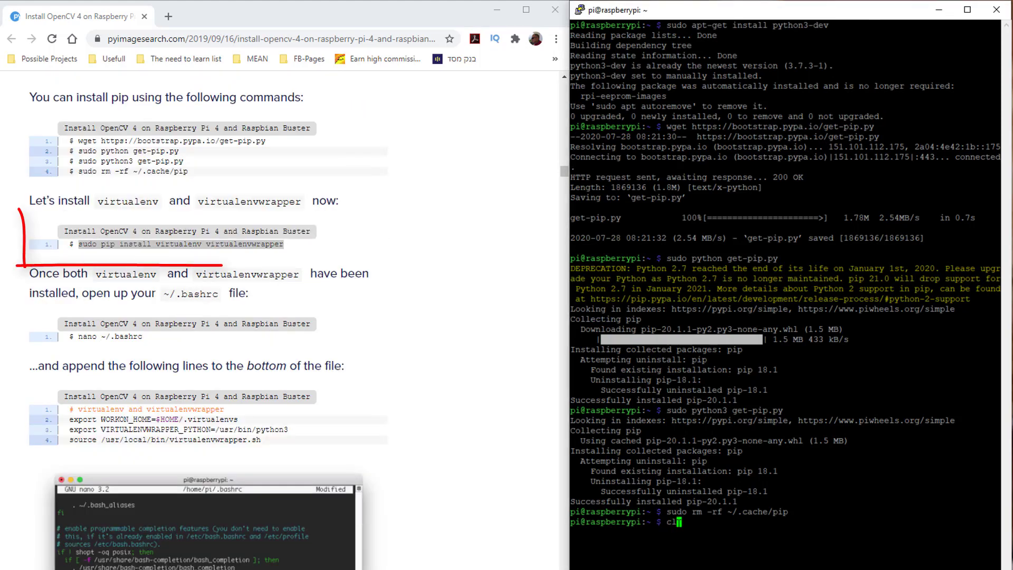
left_click_drag(79, 244, 283, 243)
key("ctrl+l")
type("sudo pip install virtualenv virtualenvwrapper")
key("Return")
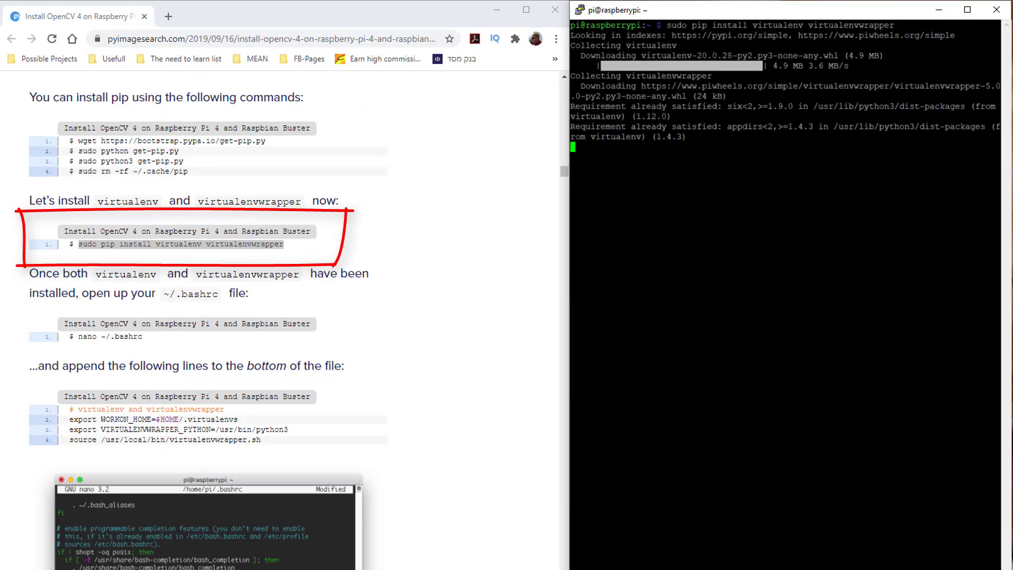
left_click_drag(78, 336, 142, 336)
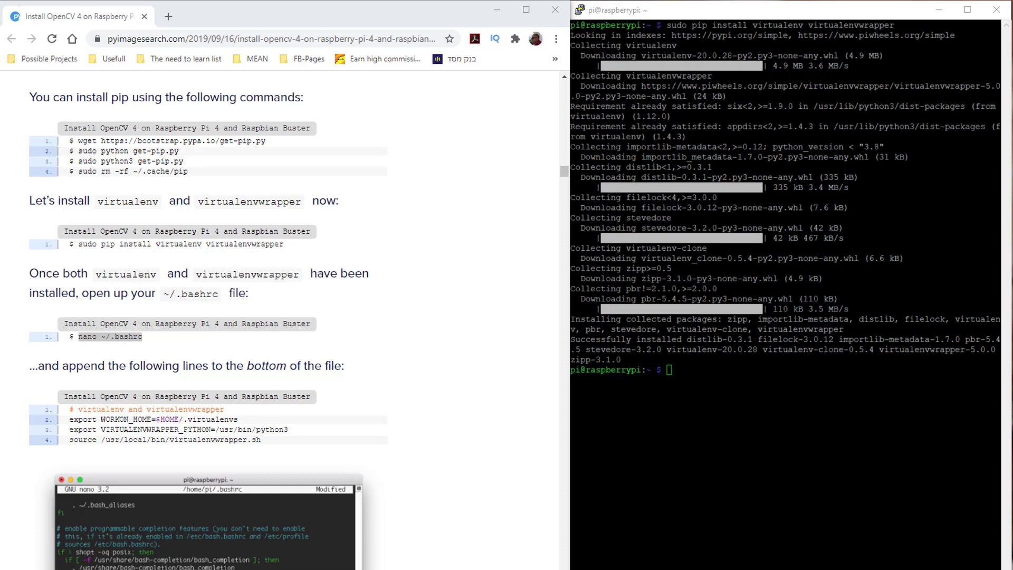
- Append the four virtualenvwrapper export/source lines to the end of ~/.bashrc in nano and save it
right_click(642, 379)
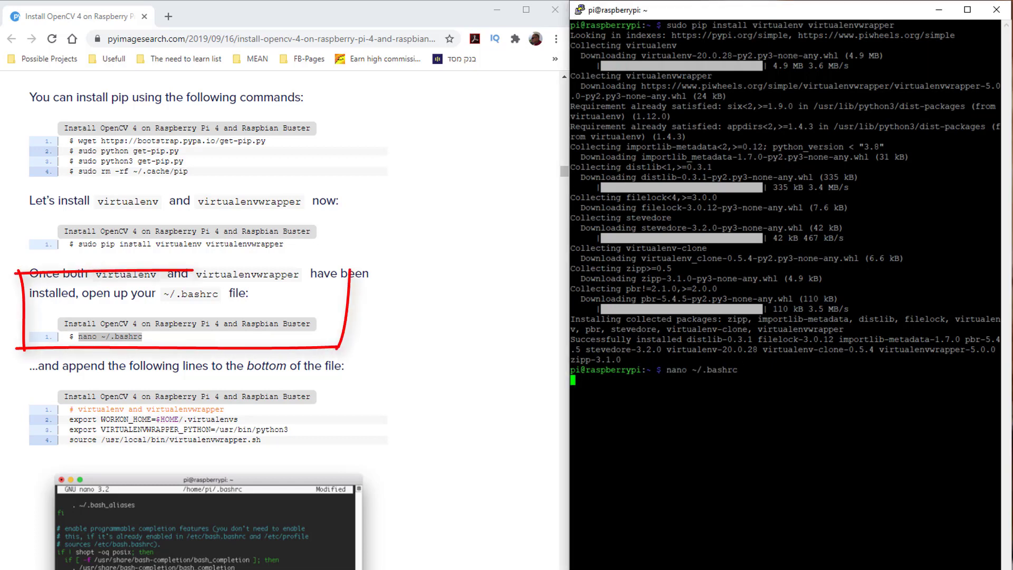
key("Return")
key("Page_Down")
key("Page_Down")
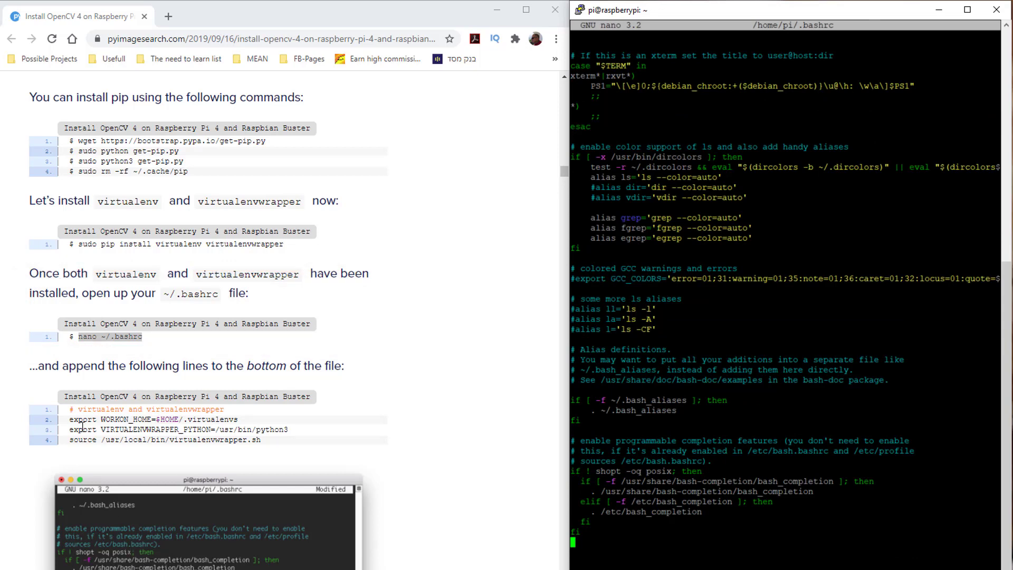
left_click_drag(68, 412, 263, 465)
key("ctrl+c")
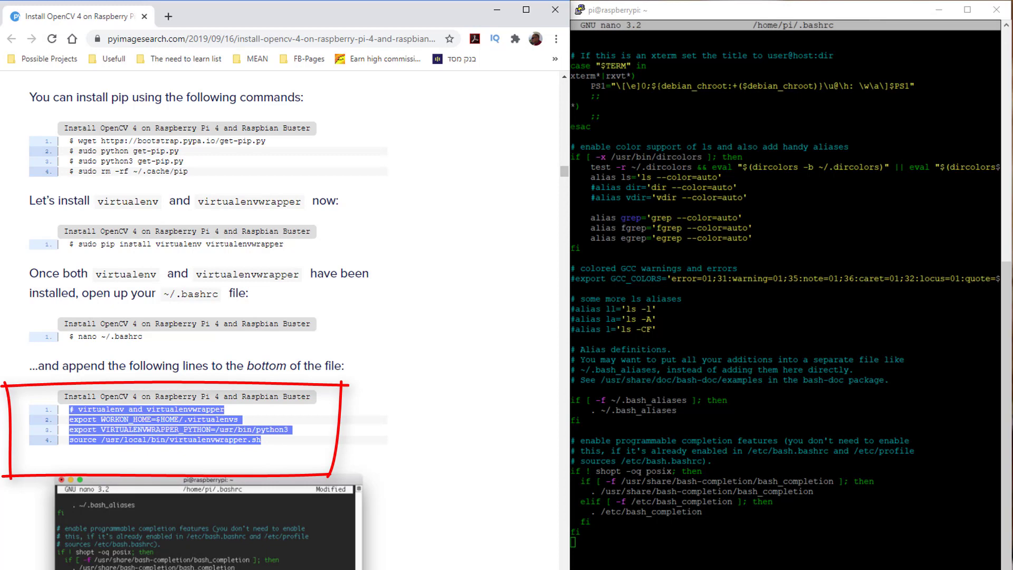
key("alt+Tab")
key("shift+Insert")
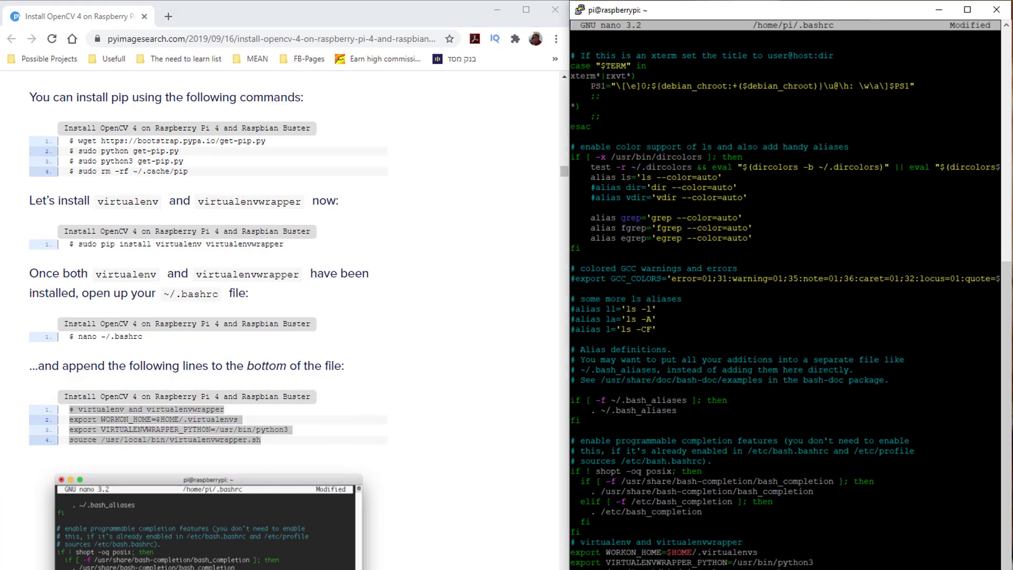
key("ctrl+x")
key("y")
key("Return")
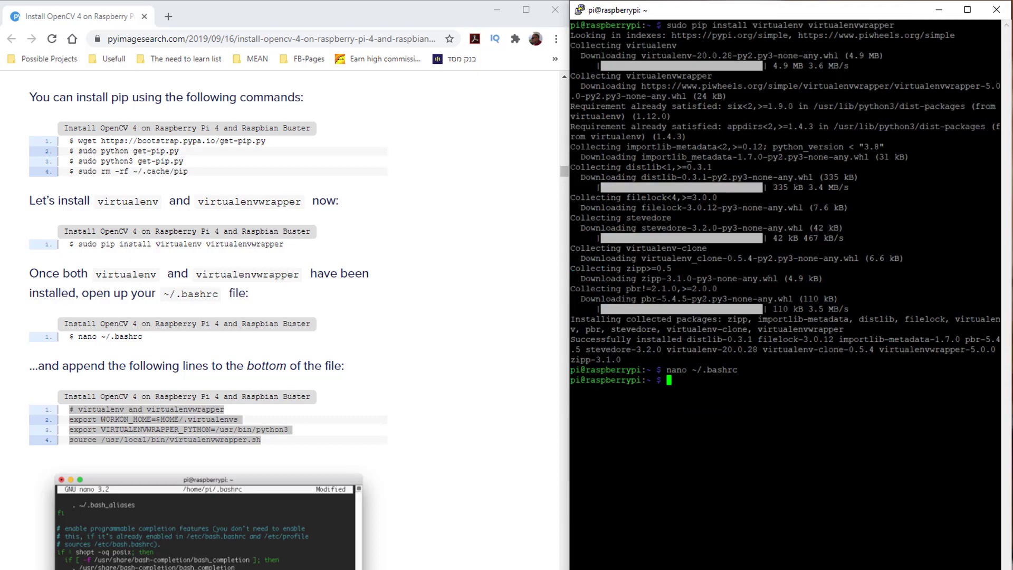
- Reload the shell settings with source ~/.bashrc
scroll(254, 551, "down", 5)
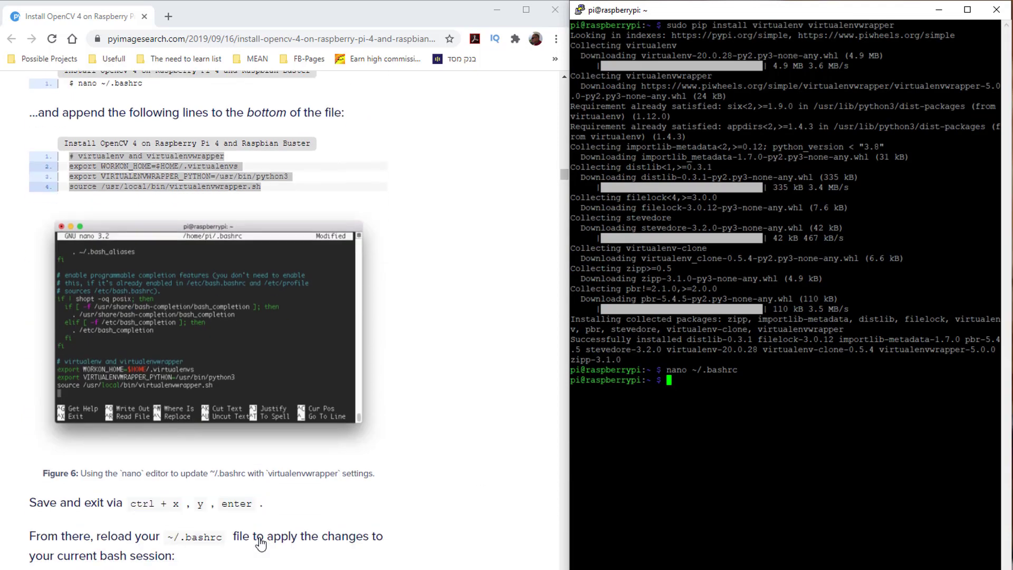
left_click(141, 546)
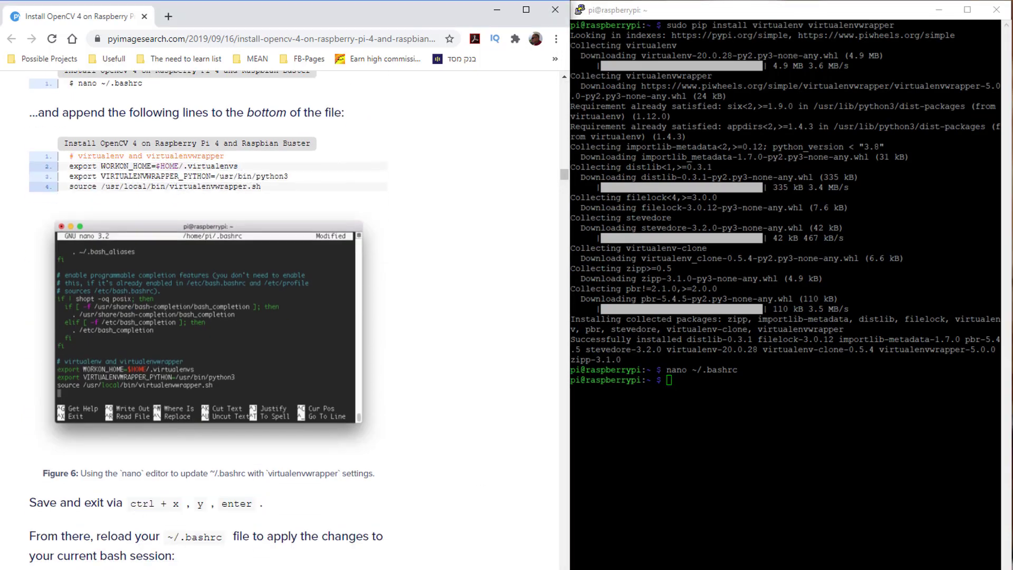
key("alt+Tab")
type("source ~/.bashrc")
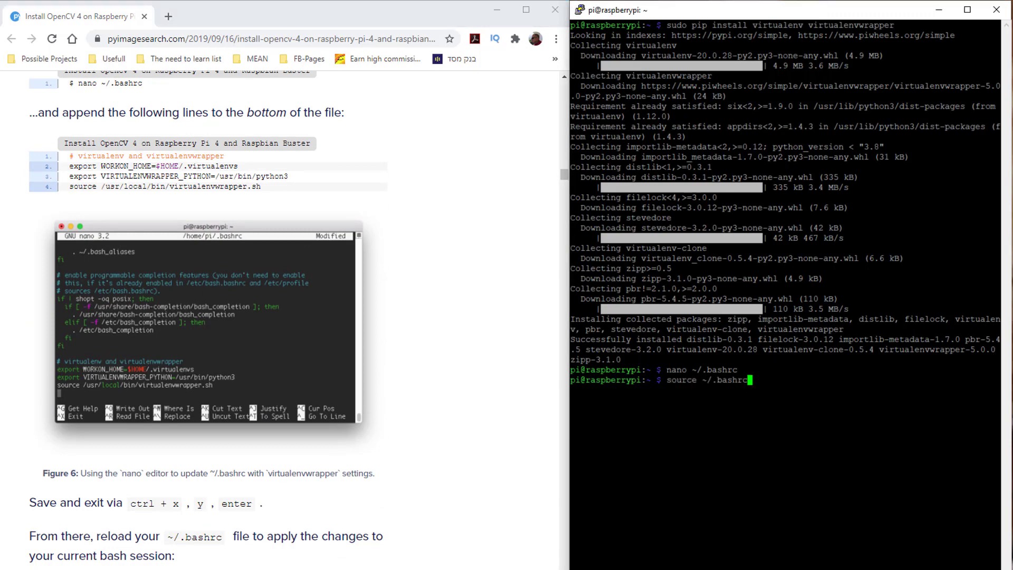
key("Return")
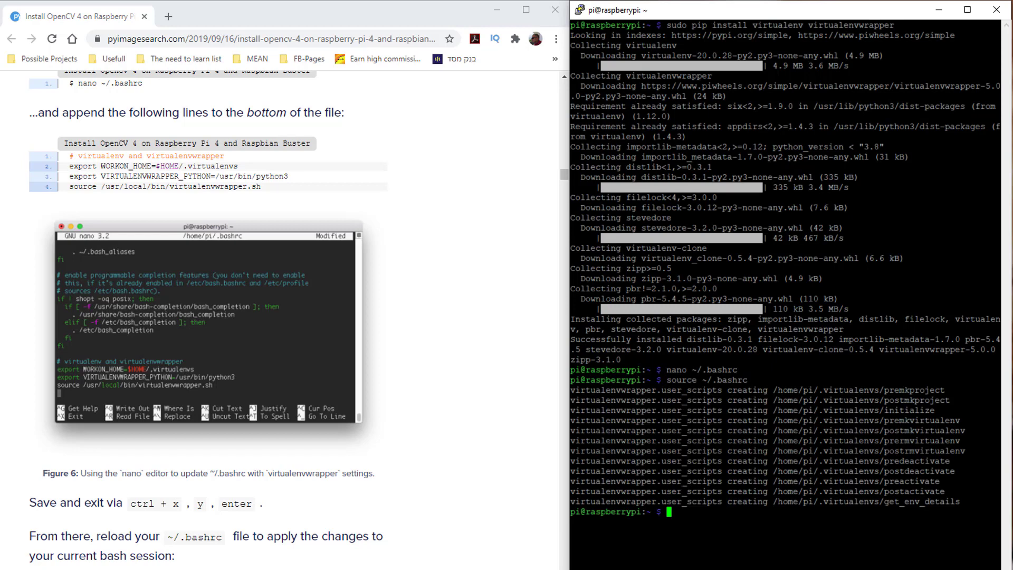
- Copy 'mkvirtualenv cv -p python3' from the guide and run it in PuTTY
scroll(158, 317, "down", 8)
left_click_drag(198, 229, 89, 230)
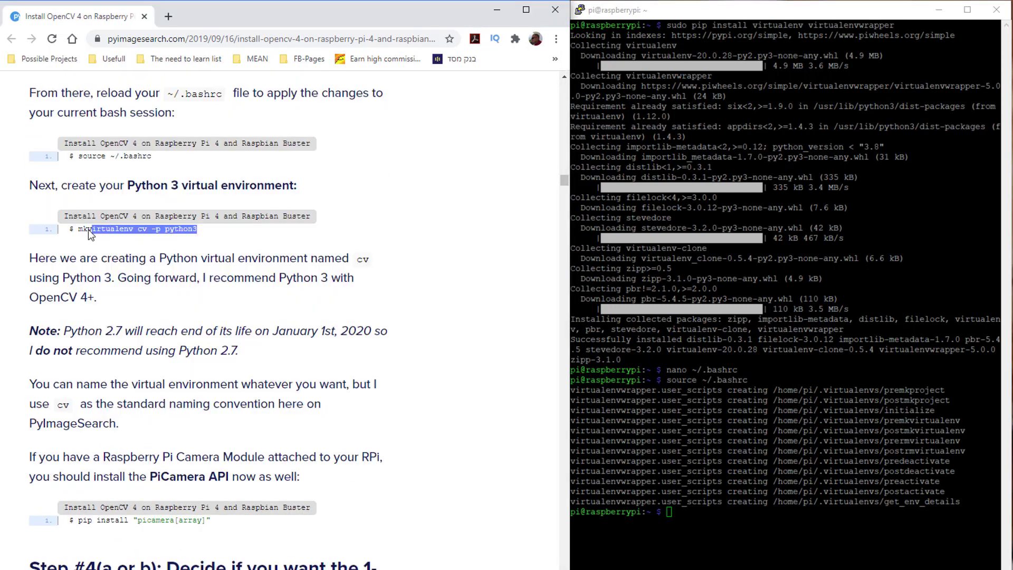
right_click(91, 230)
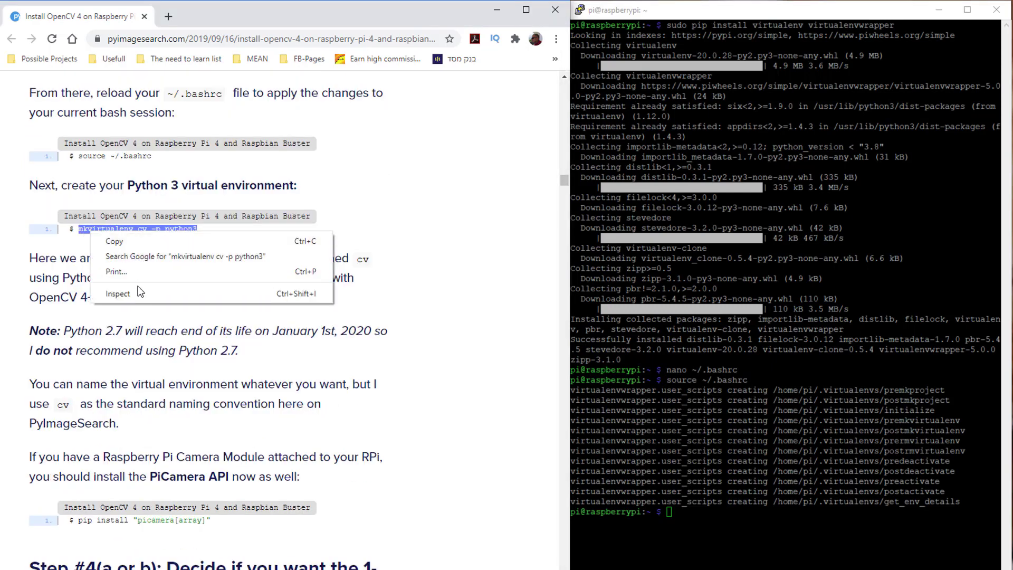
left_click(124, 241)
right_click(659, 544)
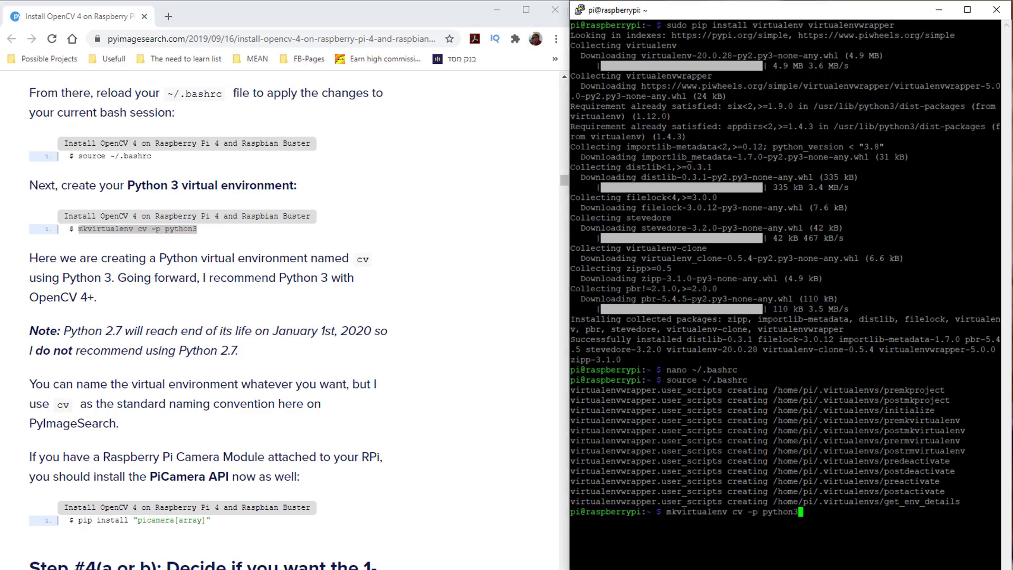
key("Return")
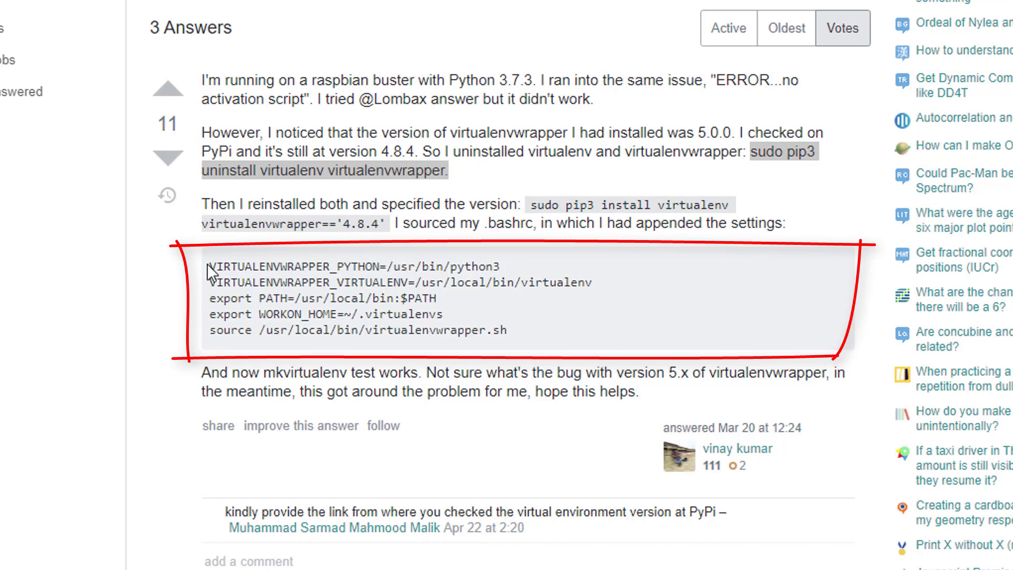
- Select the VIRTUALENVWRAPPER export/source lines in the Stack Overflow answer's code block
left_click_drag(208, 264, 545, 343)
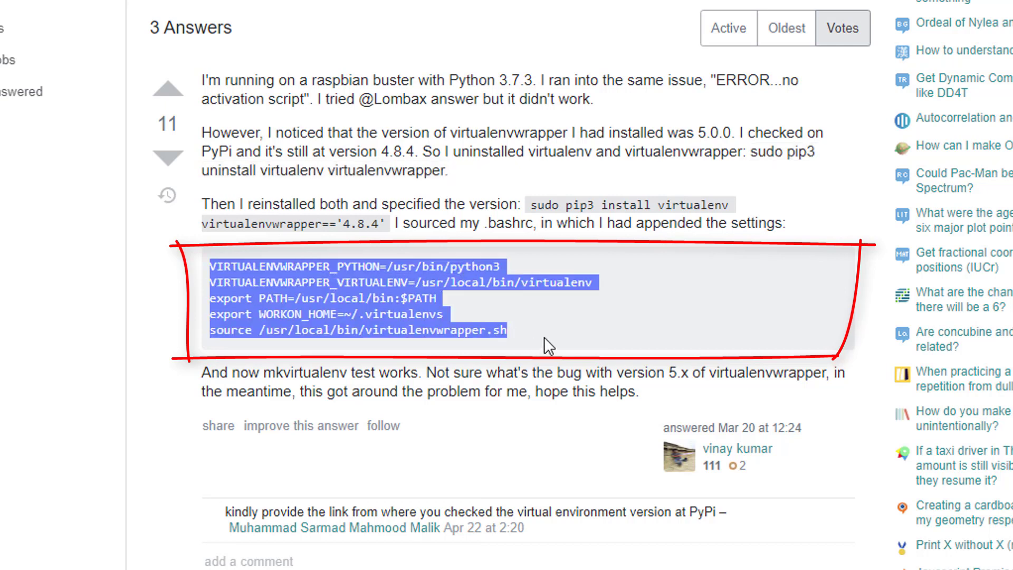
left_click(543, 337)
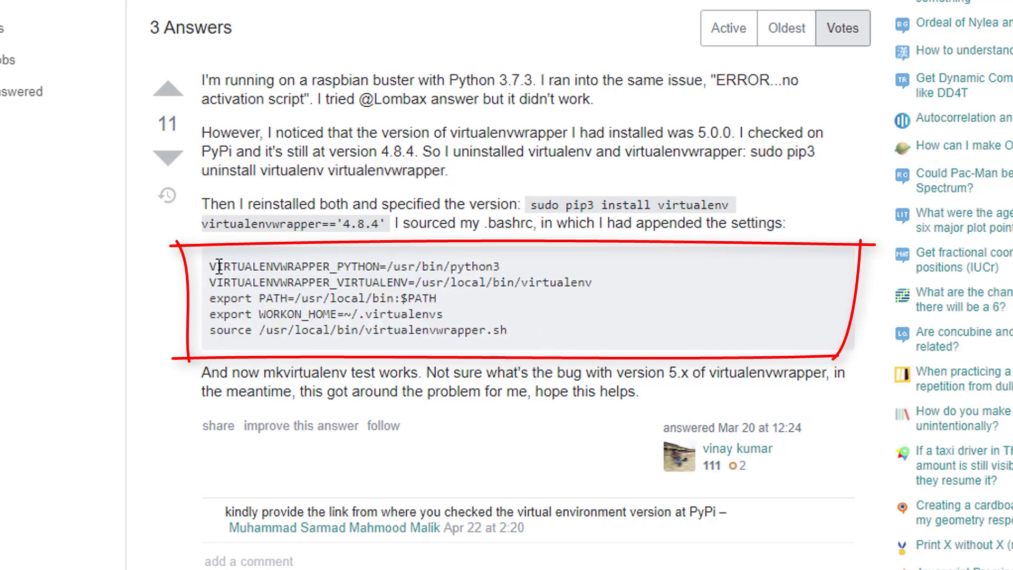
left_click_drag(211, 267, 613, 290)
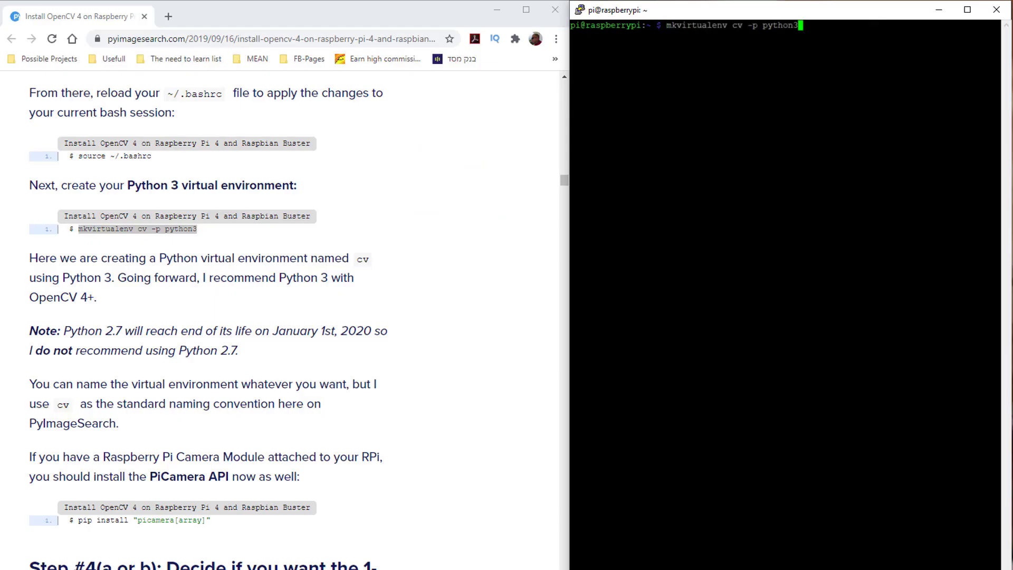
- Run mkvirtualenv cv -p python3, then run pip install "picamera[array]" copied from the article
key("Return")
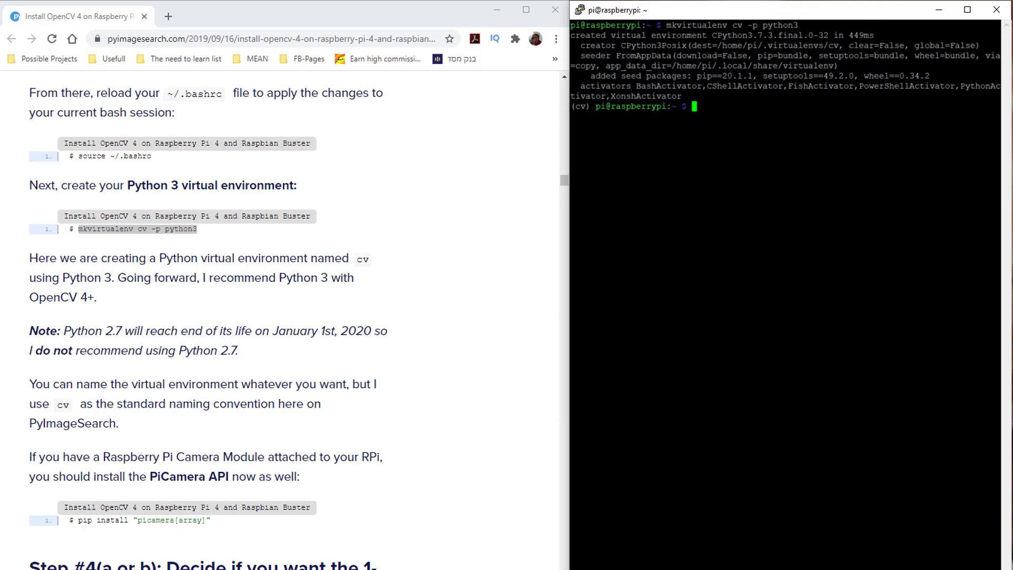
left_click_drag(211, 521, 77, 520)
right_click(714, 124)
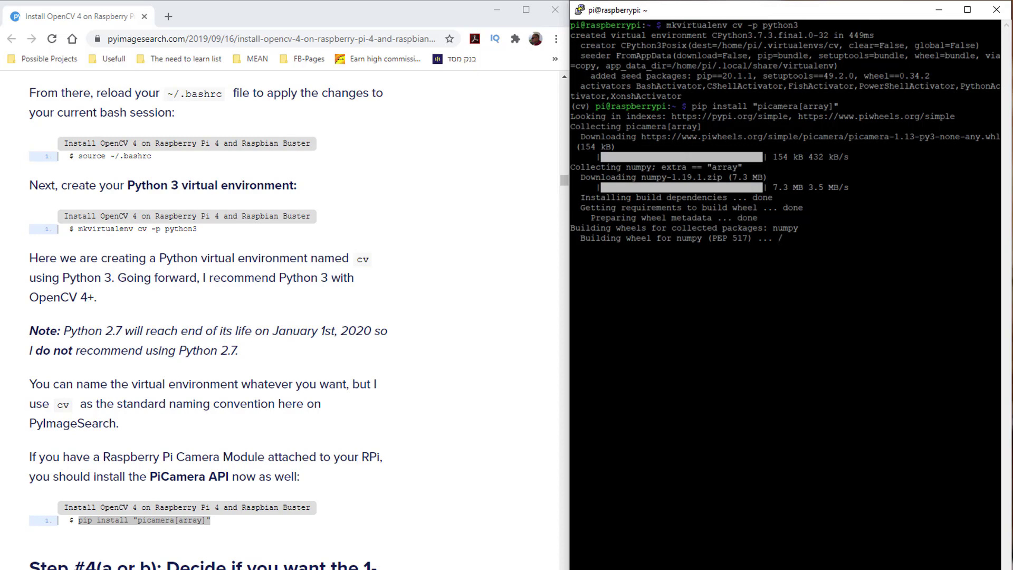
- Paste pip install opencv-contrib-python==4.1.0.25, delete the ==4.1.0.25 pin, and run it
scroll(280, 317, "down", 6)
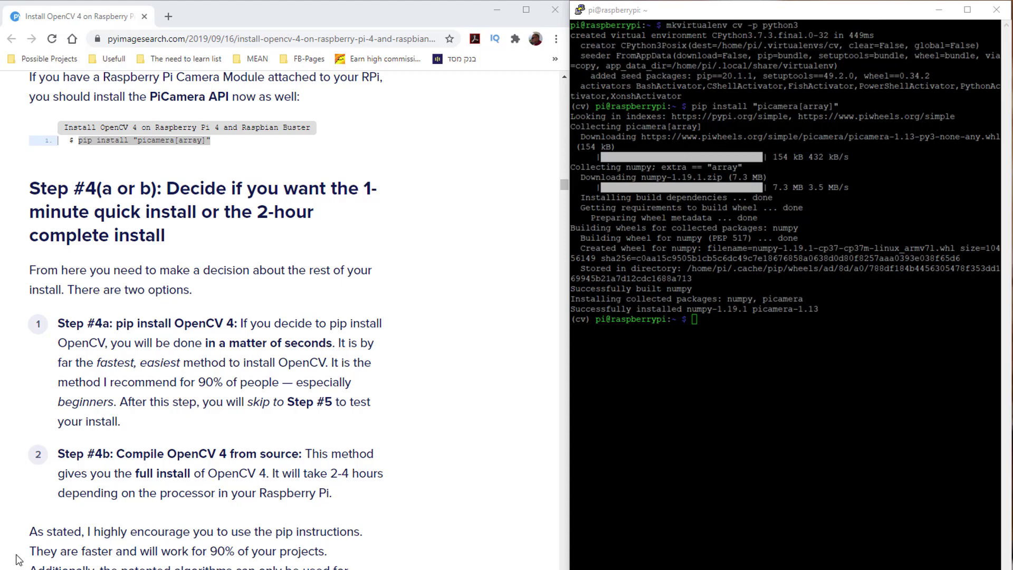
scroll(211, 318, "down", 8)
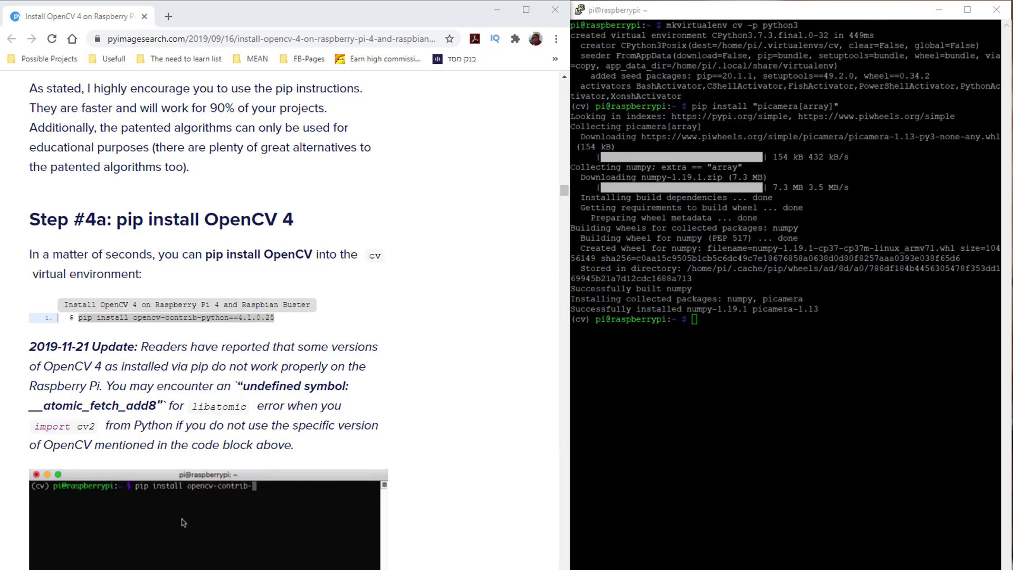
key("alt+Tab")
key("shift+Insert")
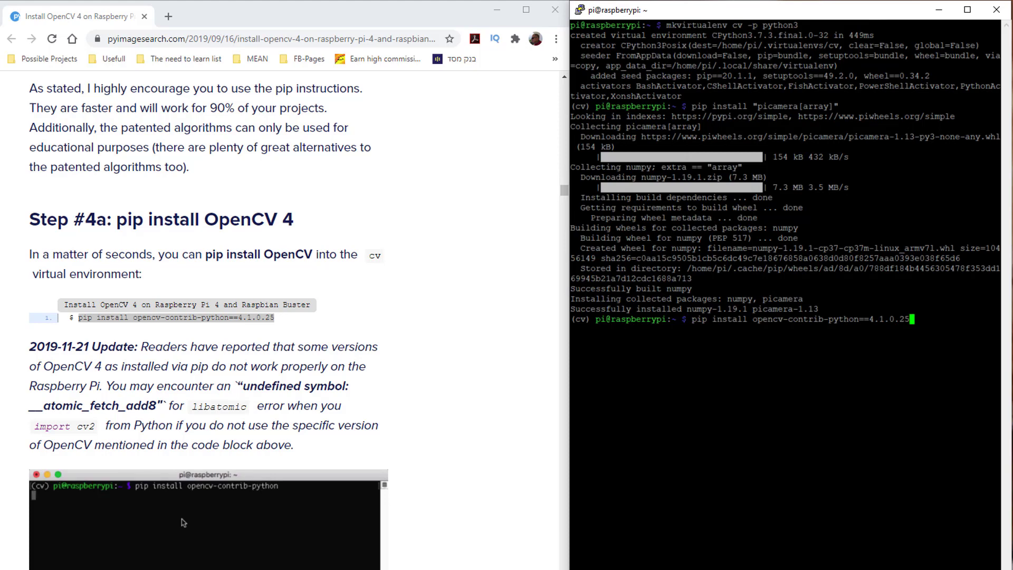
key("BackSpace")
key("BackSpace")
key("BackSpace")
key("BackSpace")
key("BackSpace")
key("BackSpace")
key("BackSpace")
key("BackSpace")
key("BackSpace")
key("BackSpace")
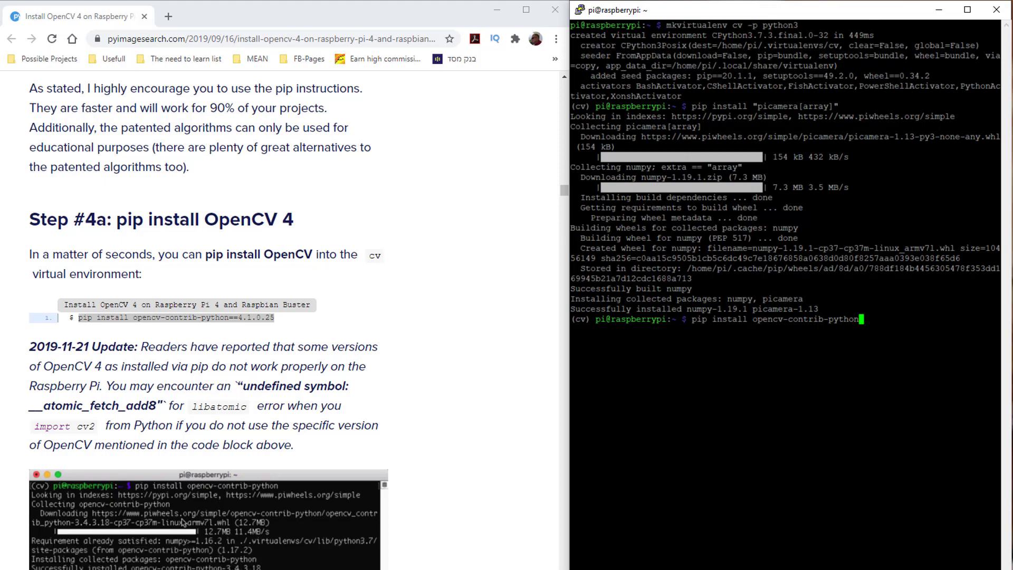
key("Return")
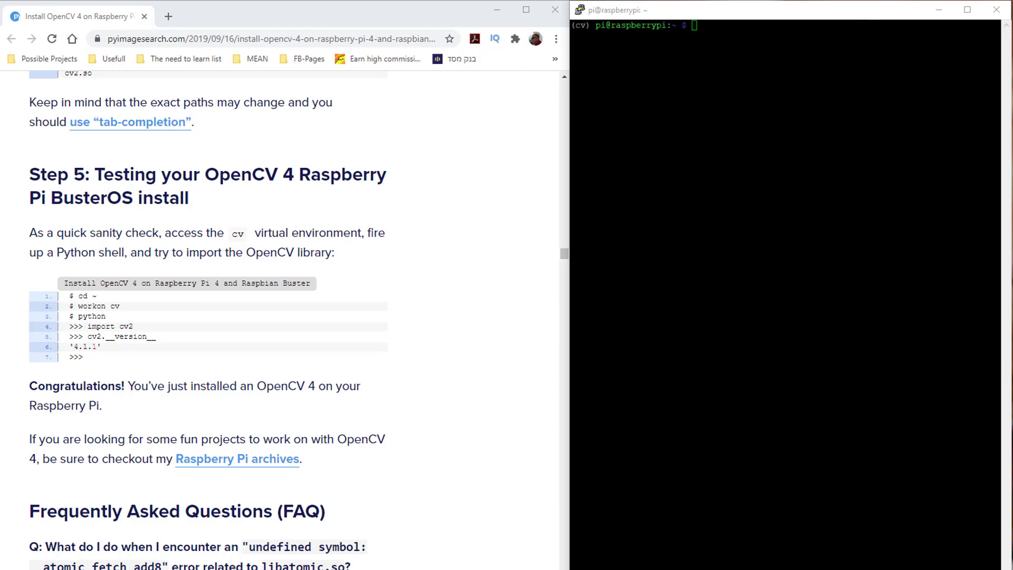
- Start python in the cv environment and run import cv2
key("alt+Tab")
type("python")
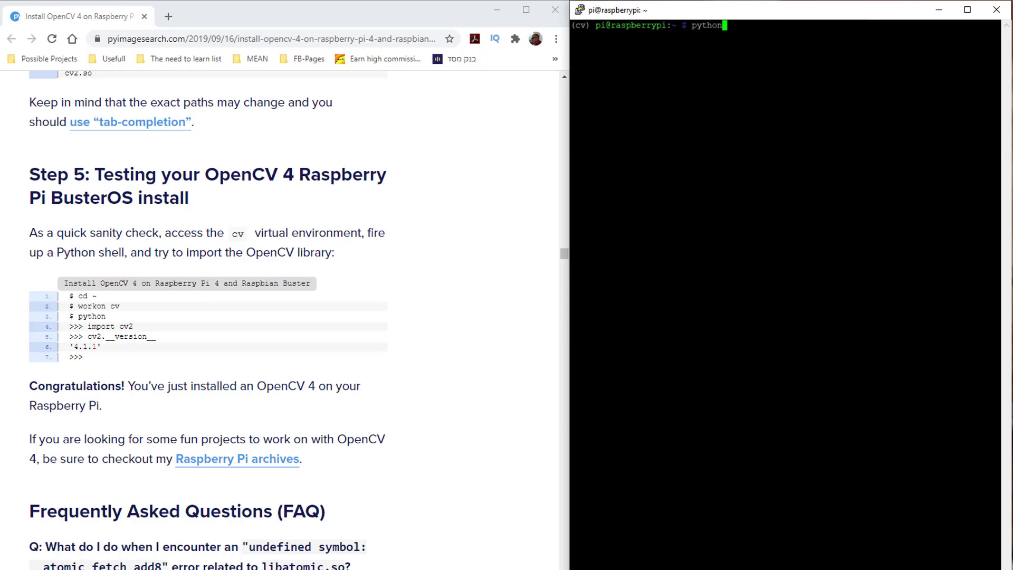
key("Return")
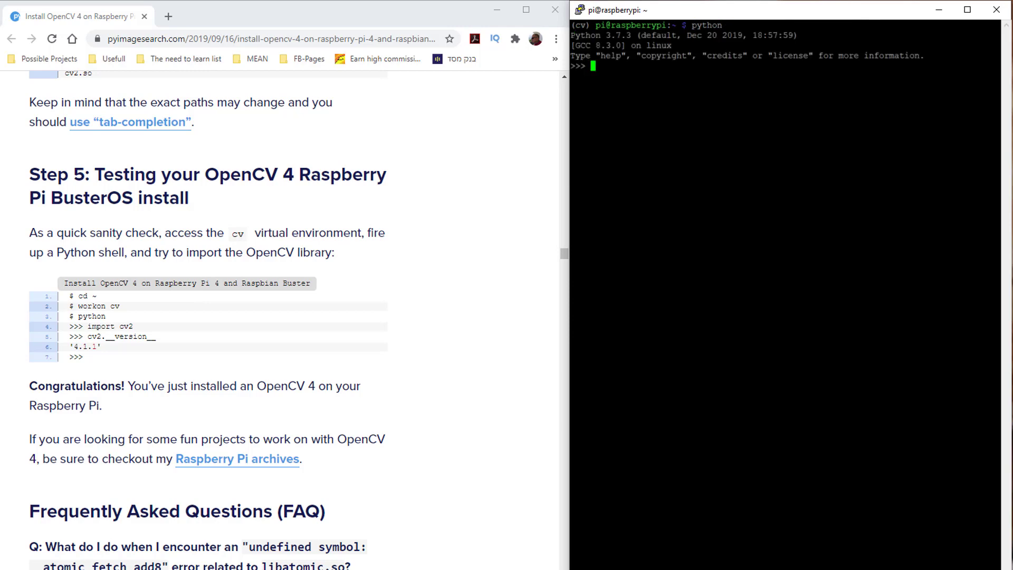
type("import cv2")
key("Return")
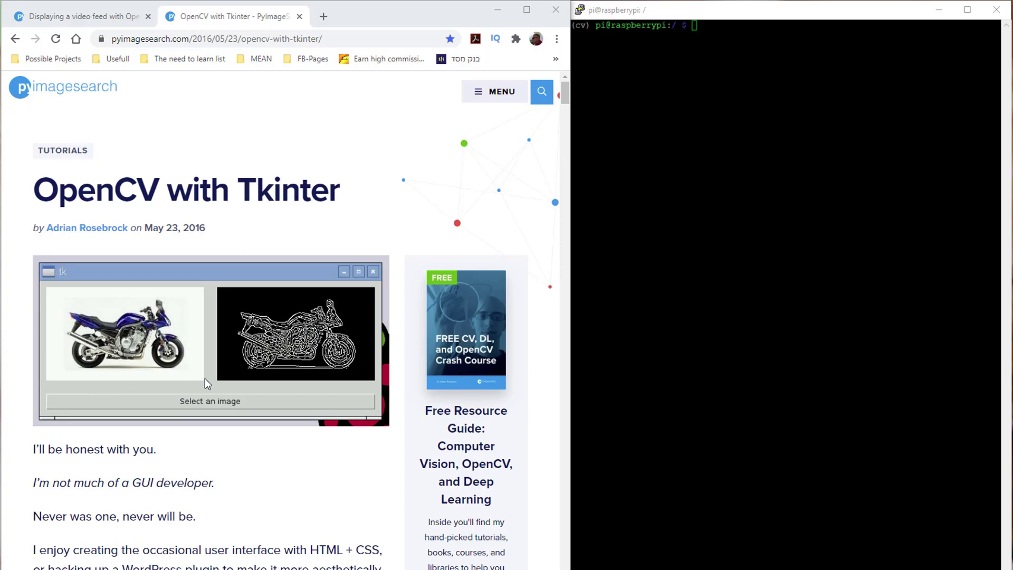
- Scroll to the install section and select the apt-get Tkinter and pip install Pillow commands
scroll(259, 391, "down", 12)
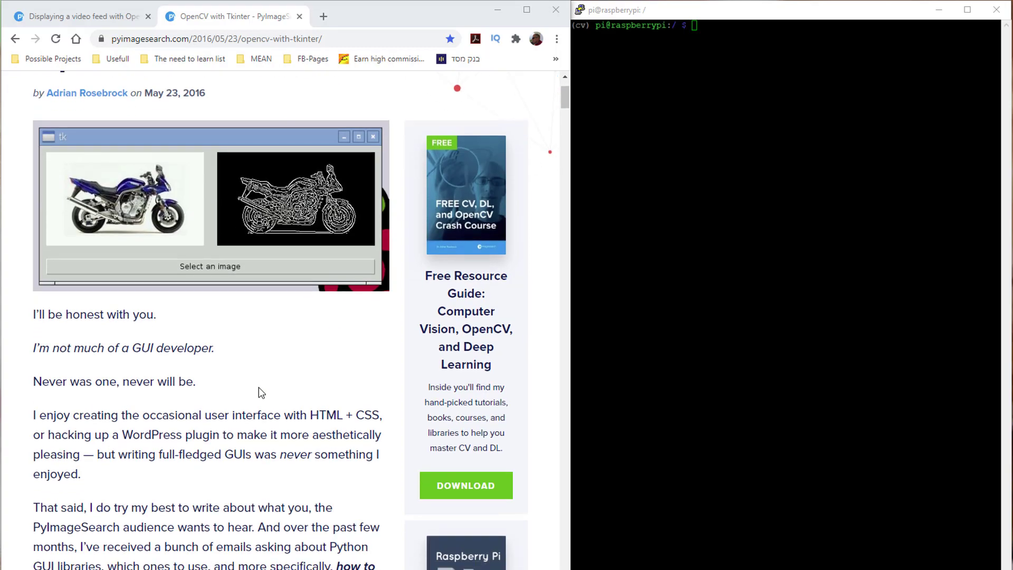
scroll(259, 388, "down", 20)
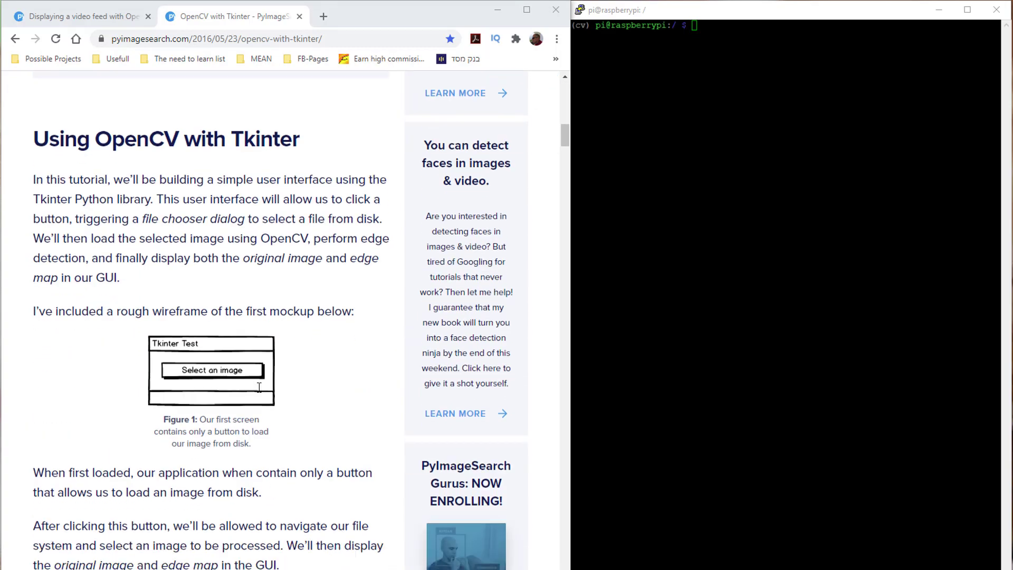
scroll(259, 388, "down", 5)
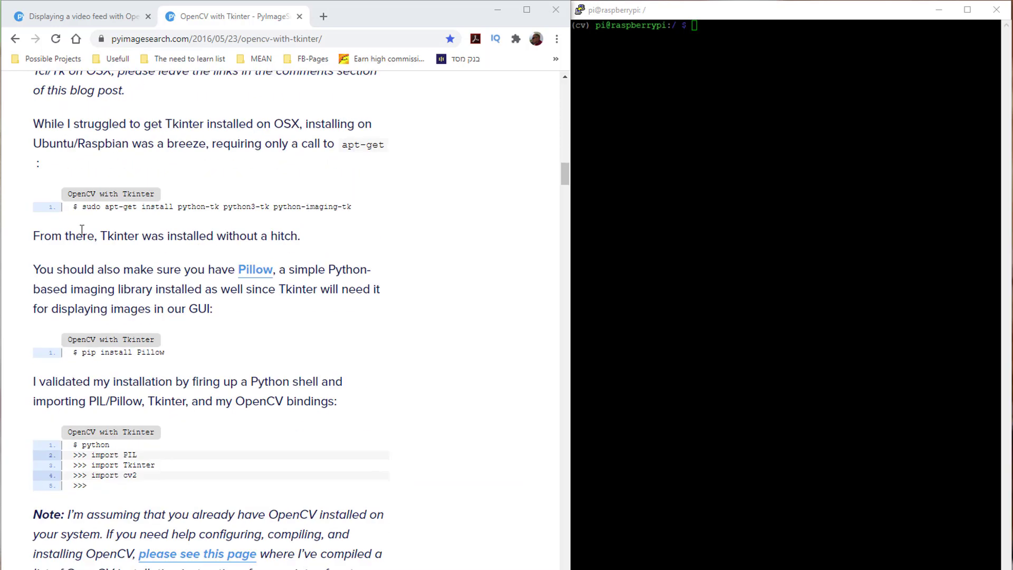
left_click_drag(85, 206, 364, 210)
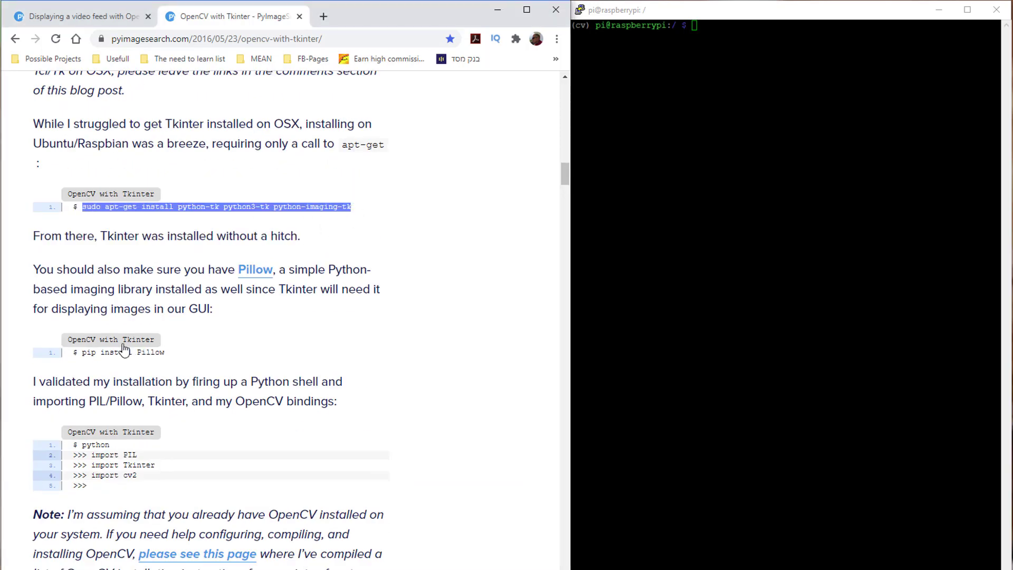
left_click_drag(83, 352, 169, 352)
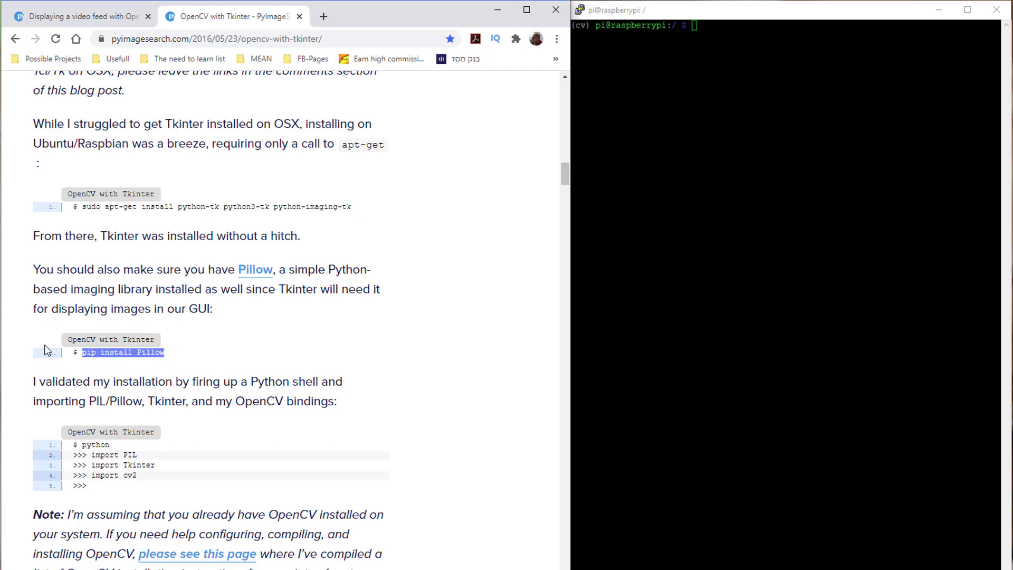
- Select pip install imutils in the video-feed article, then type python test.py -o output in PuTTY
left_click(84, 19)
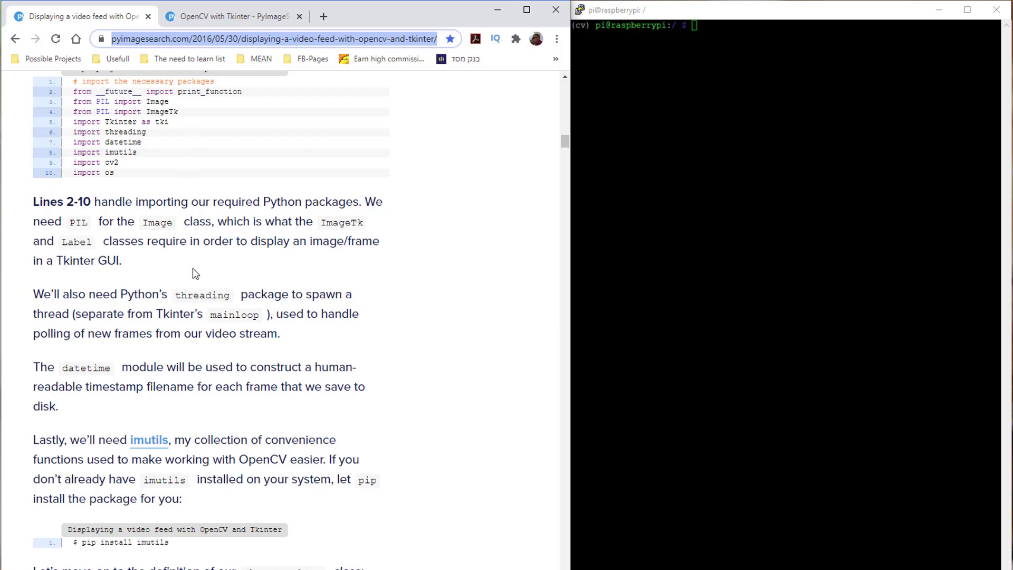
left_click_drag(78, 543, 176, 543)
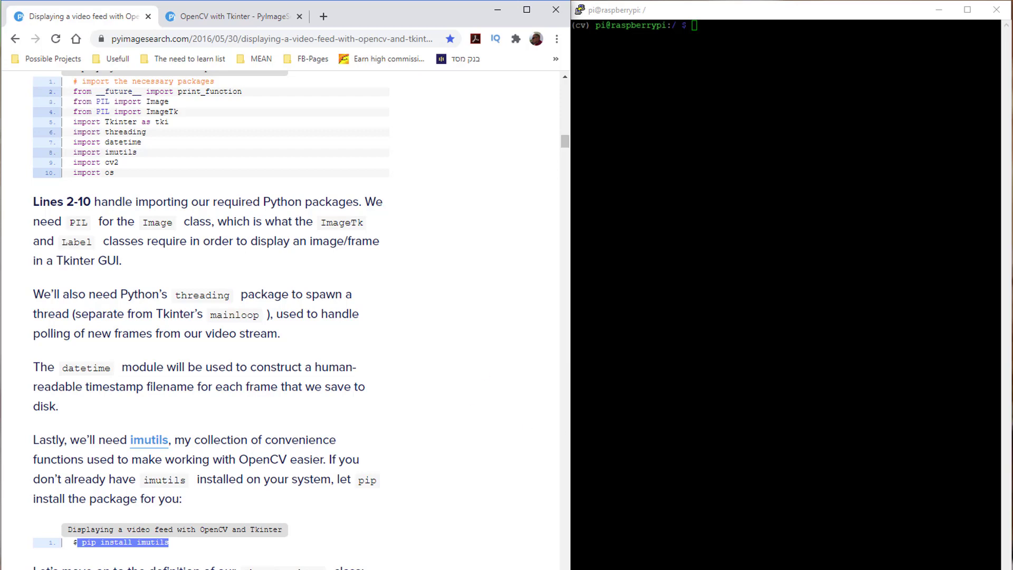
key("alt+Tab")
type("python test.py -o output")
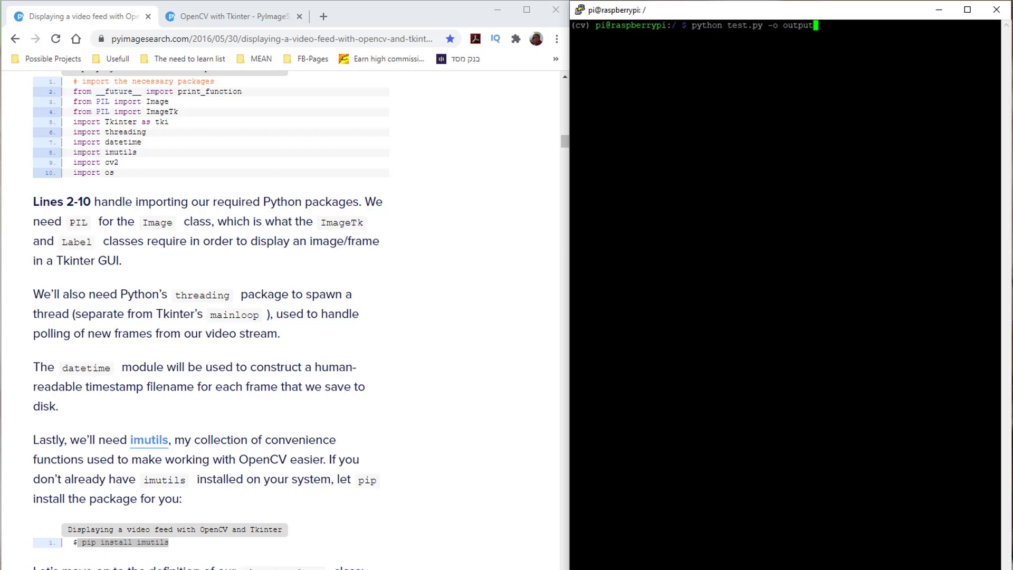
- Run python test.py -o output, which fails with a Tkinter no-display error
key("Return")
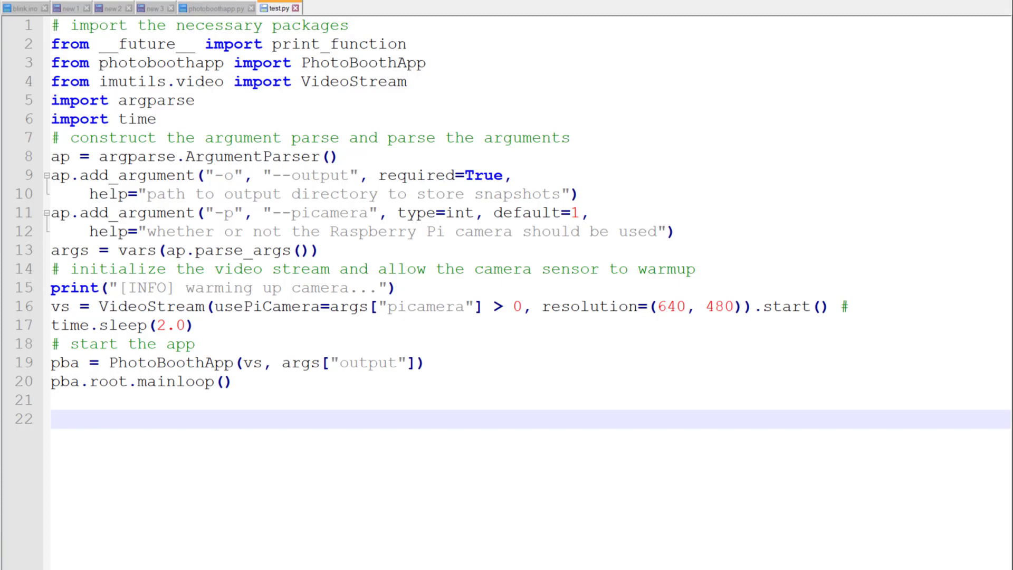
- Switch from test.py to photoboothapp.py to view the PhotoBoothApp class
key("ctrl+Tab")
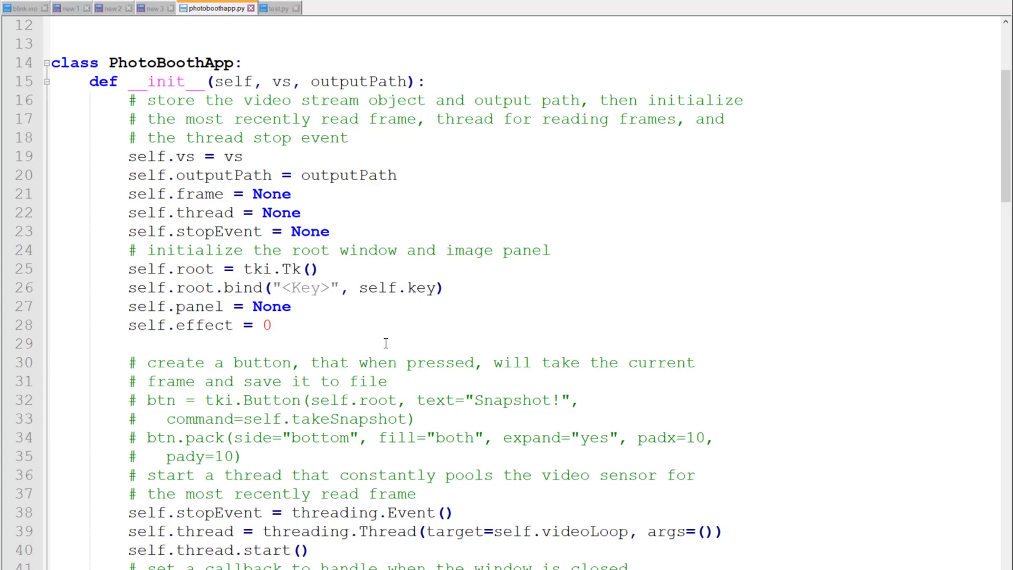
scroll(242, 122, "down", 20)
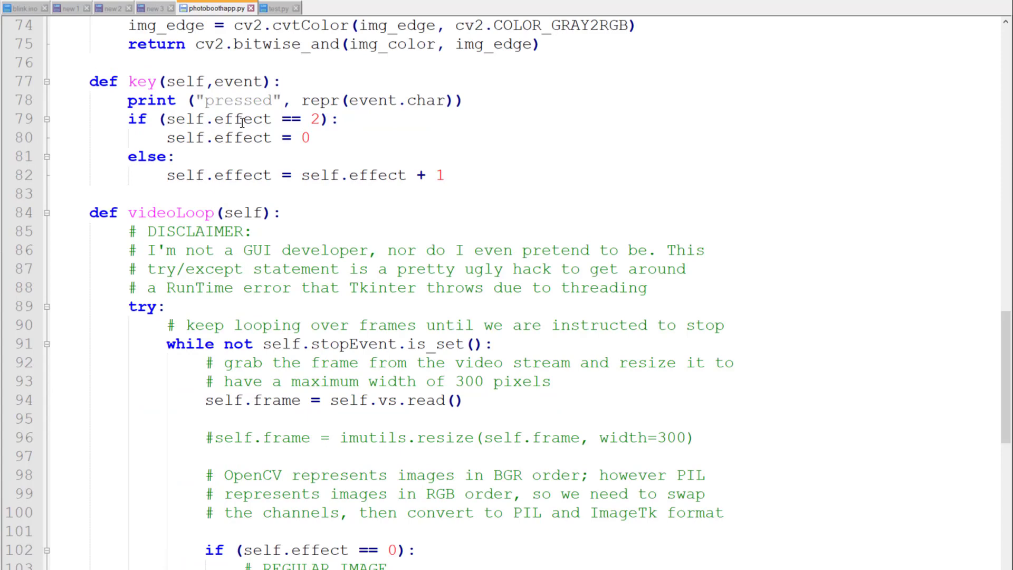
scroll(625, 284, "down", 5)
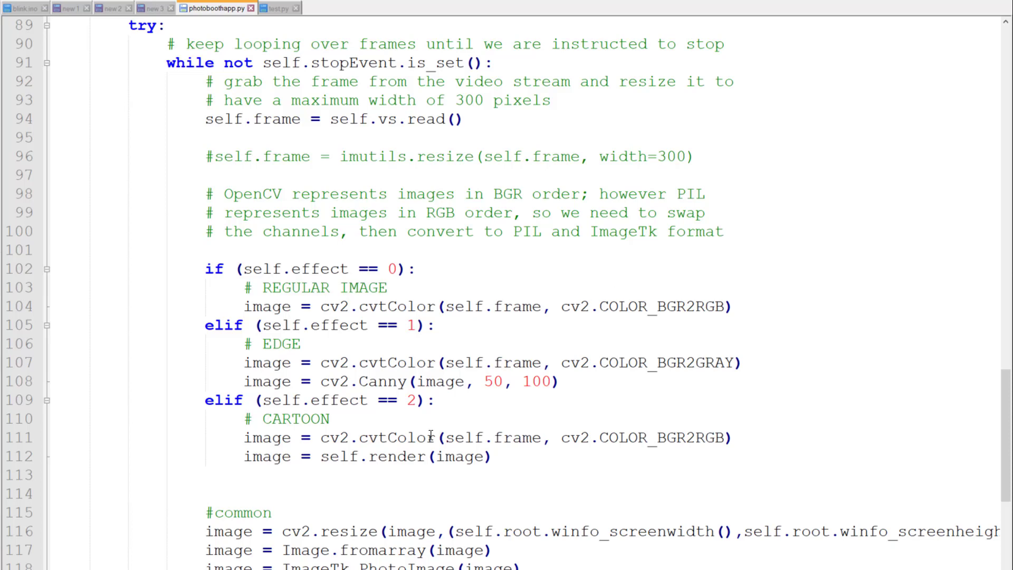
scroll(429, 434, "down", 8)
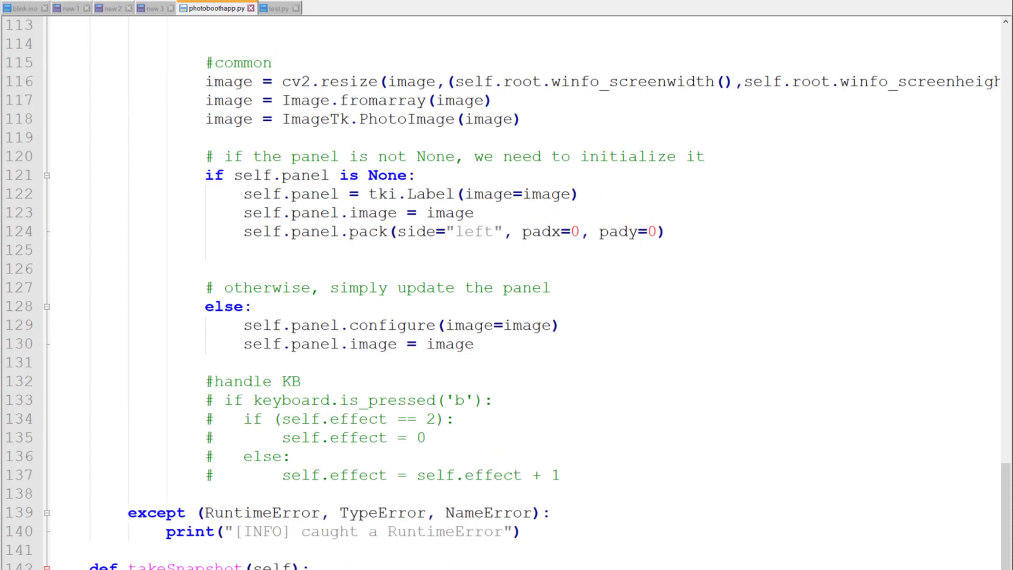